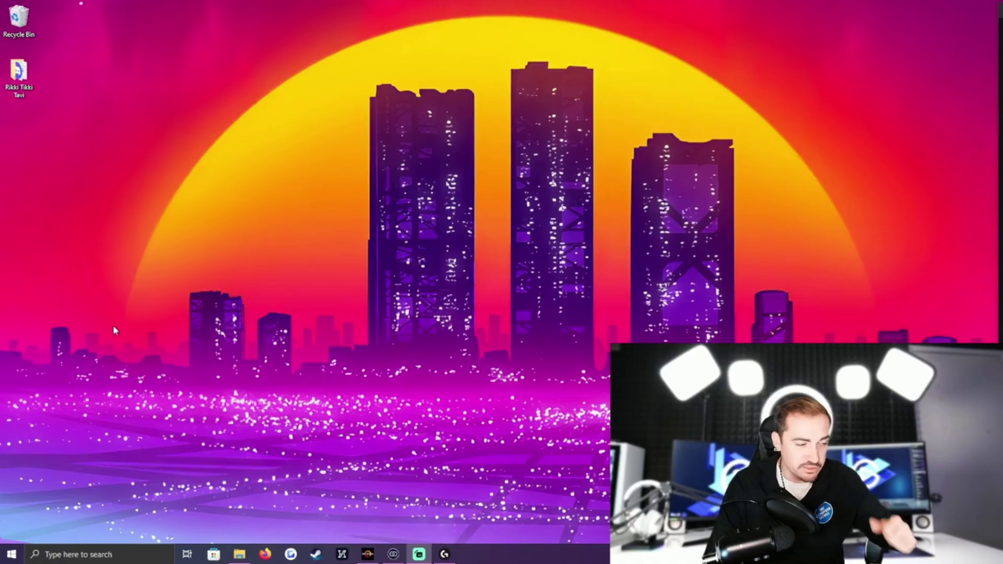
Open a File Explorer window, go to This PC and open The Portal (C:) drive.
mouse_move(239, 553)
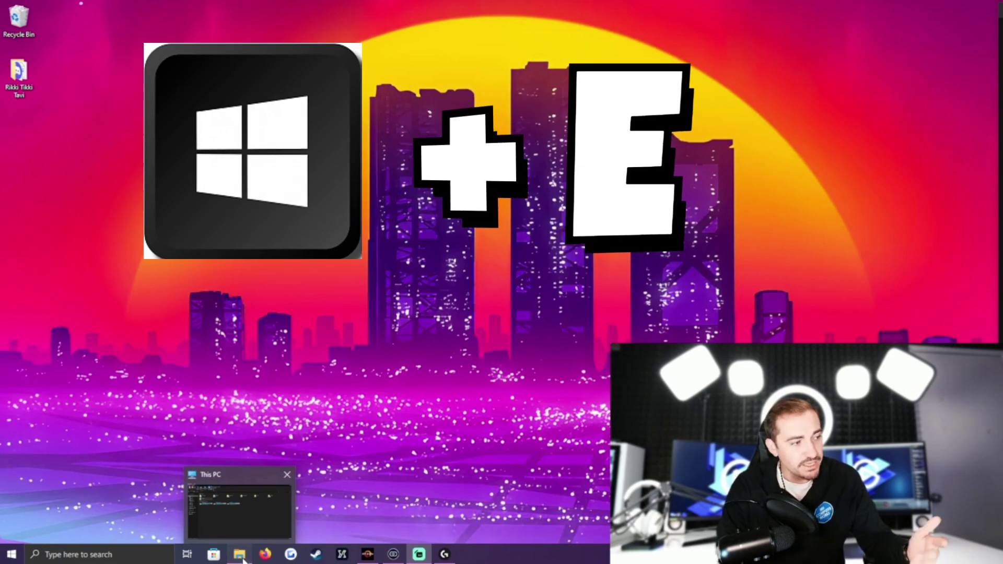
key(super+e)
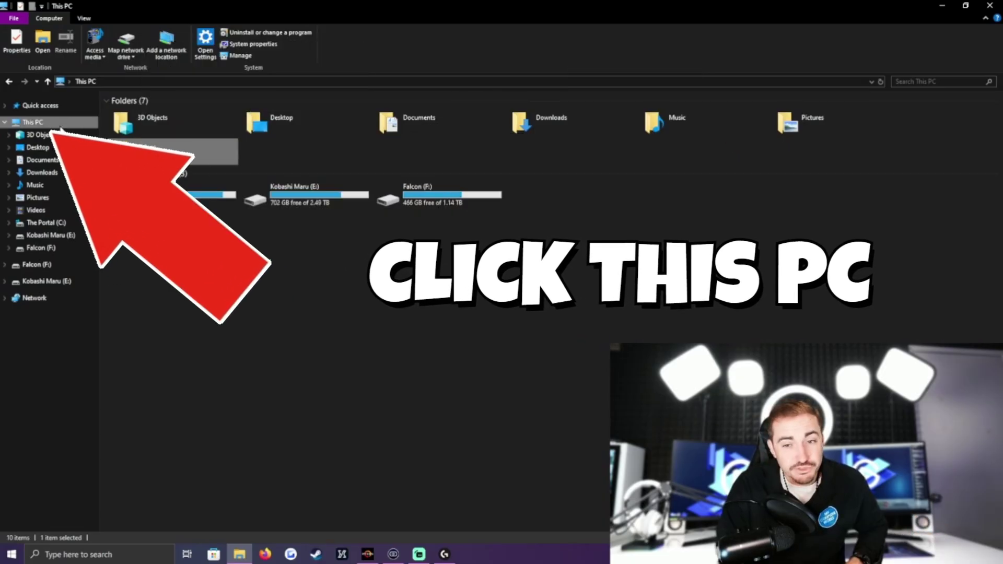
click(61, 126)
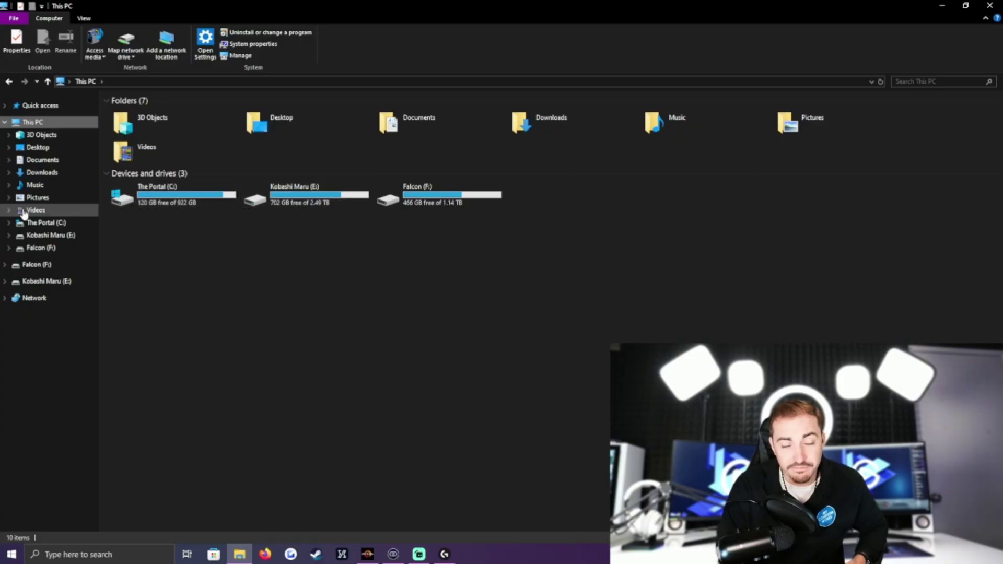
click(192, 203)
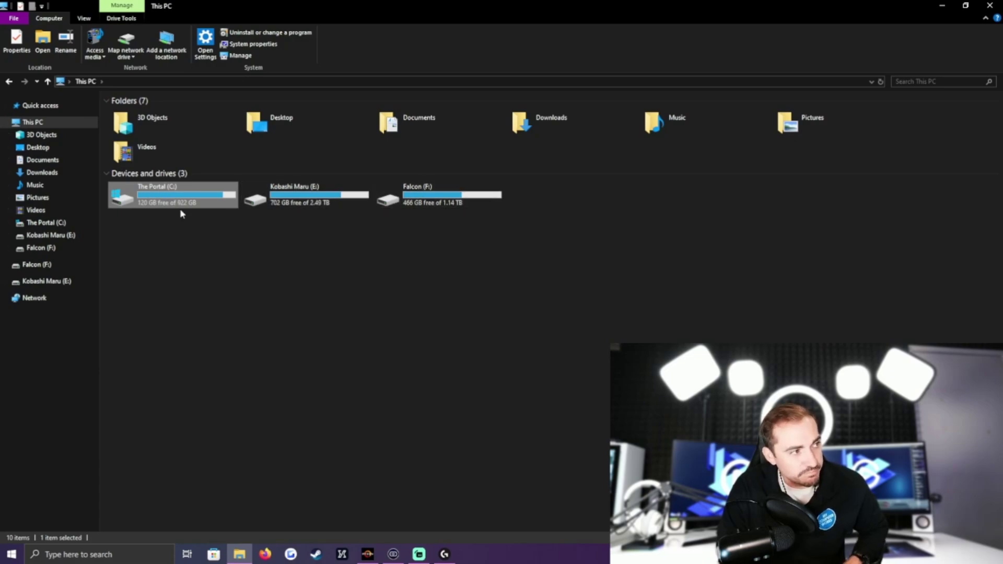
mouse_move(168, 190)
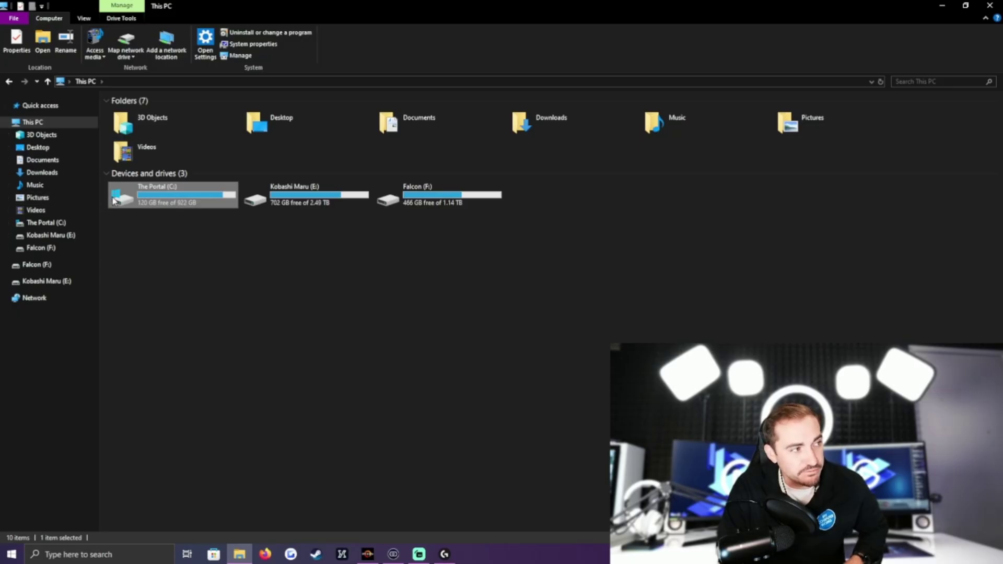
mouse_move(115, 203)
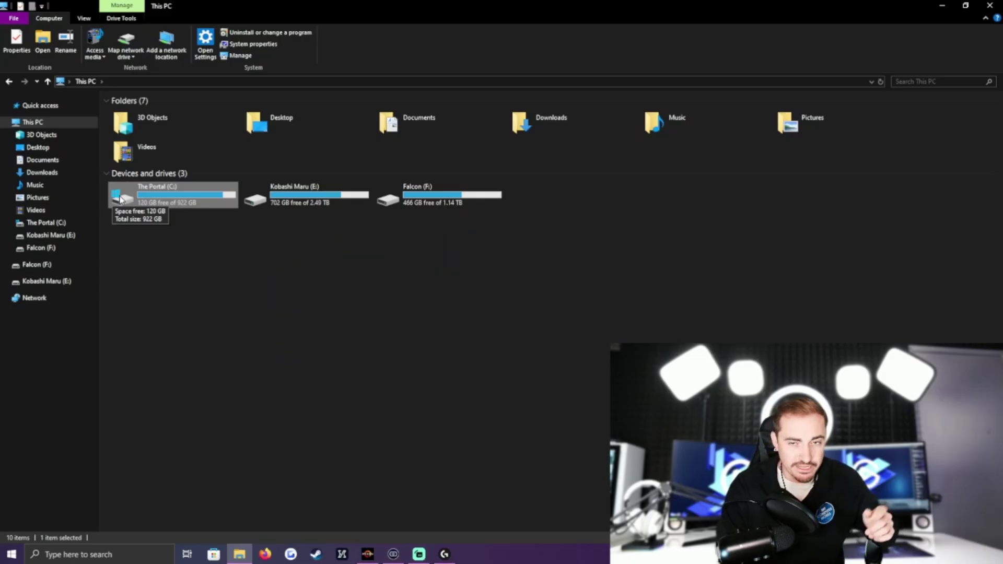
double_click(192, 199)
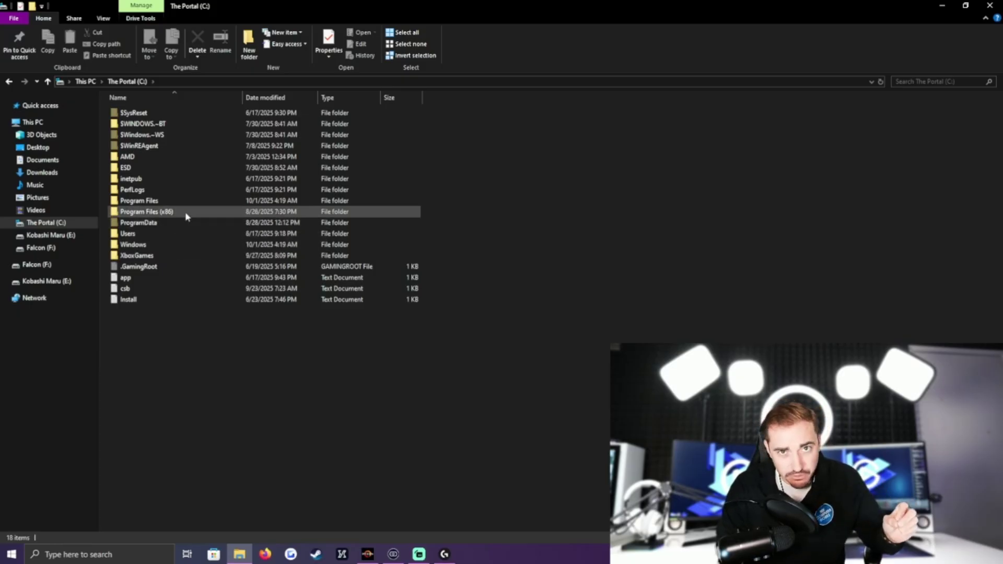
Check the total size of the Users folder on the C: drive in its properties, and close the properties.
mouse_move(186, 216)
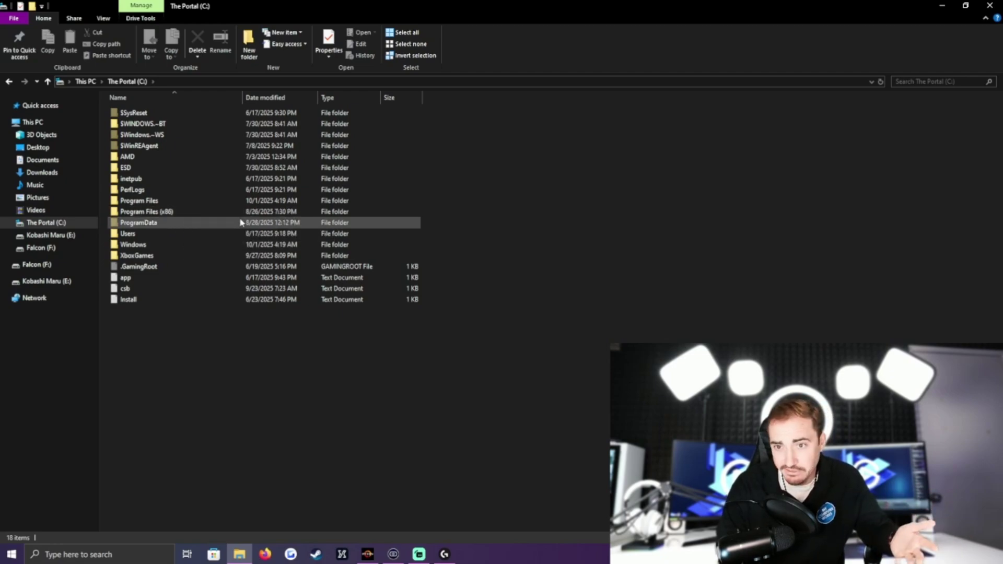
mouse_move(240, 222)
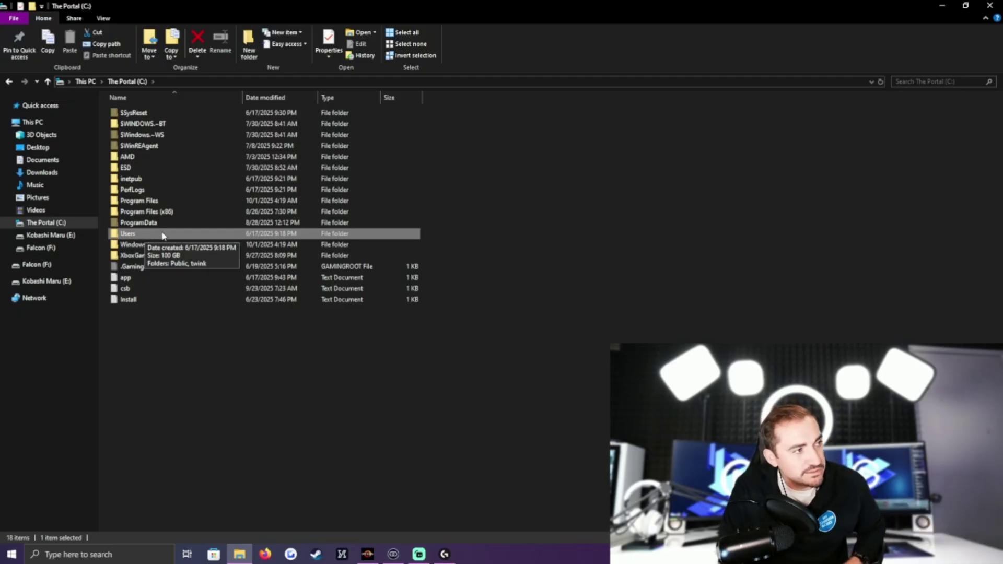
right_click(149, 236)
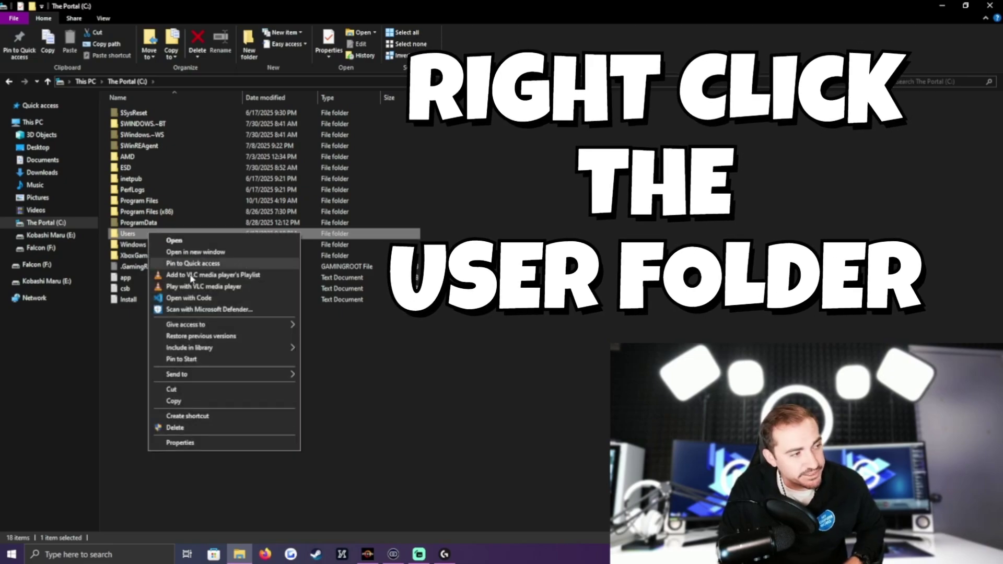
click(196, 444)
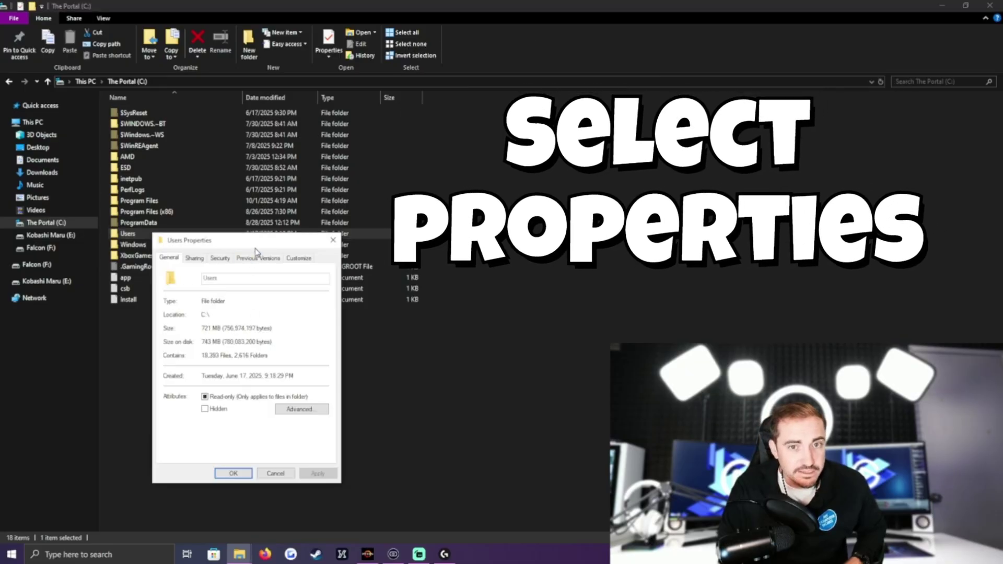
drag(255, 249, 512, 167)
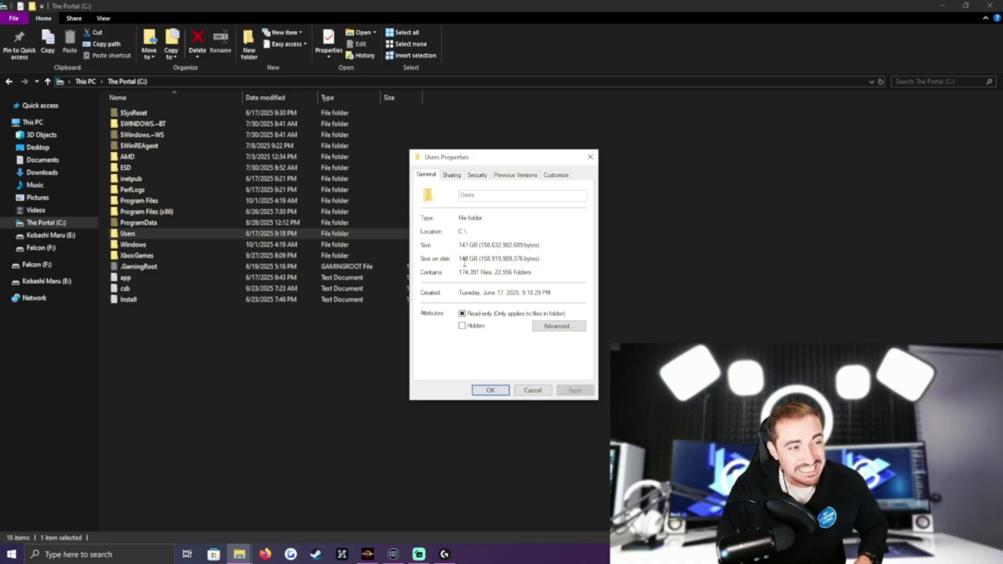
click(490, 390)
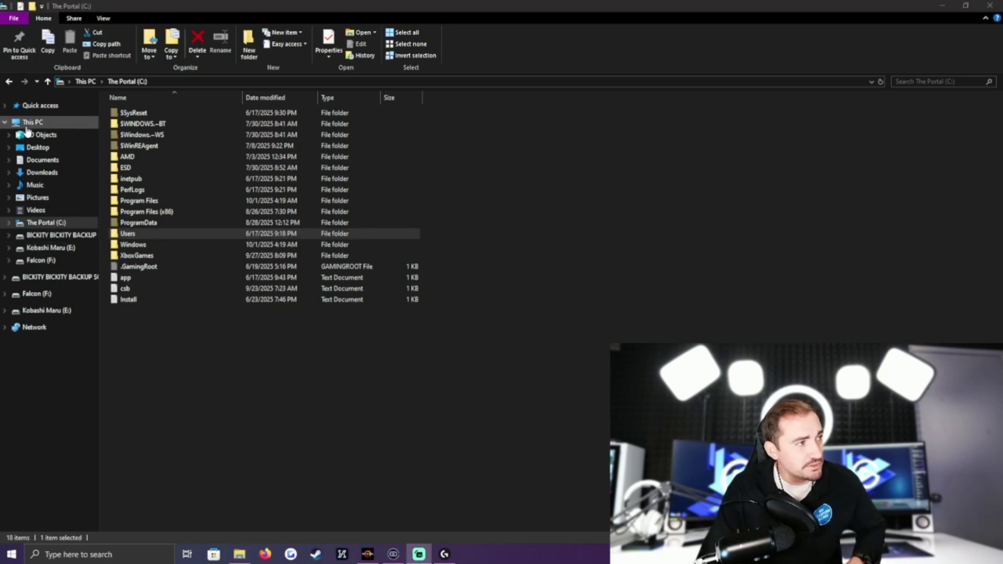
On the BICKITY BICKITY BACKUP SON (D:) drive, create a folder named "Backup data to move to windows 11".
click(37, 124)
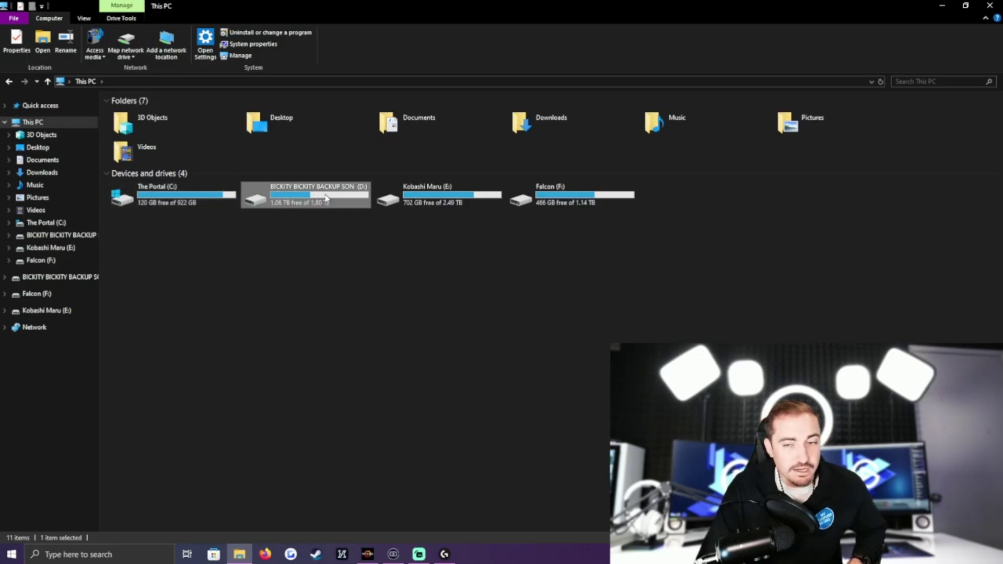
double_click(326, 198)
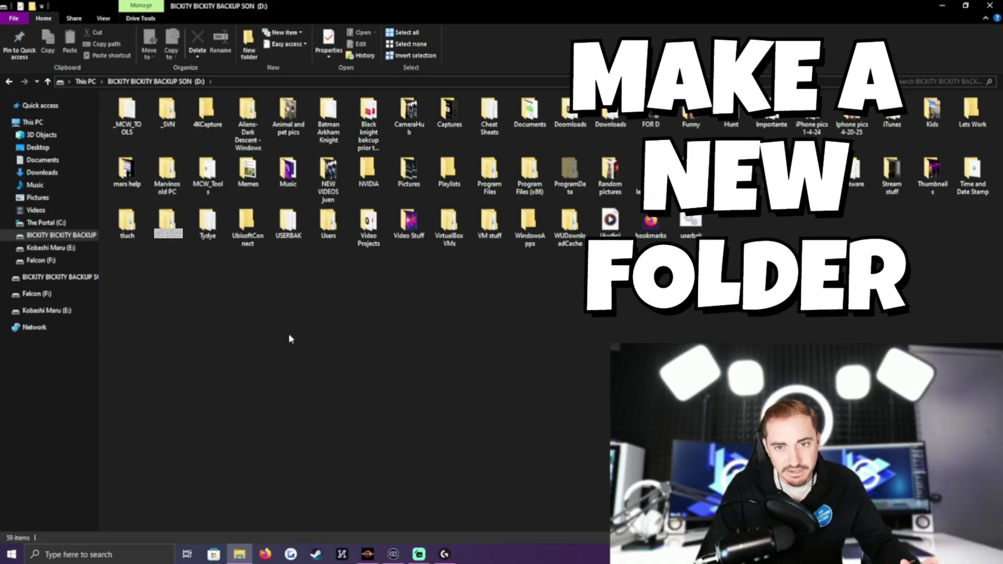
right_click(288, 333)
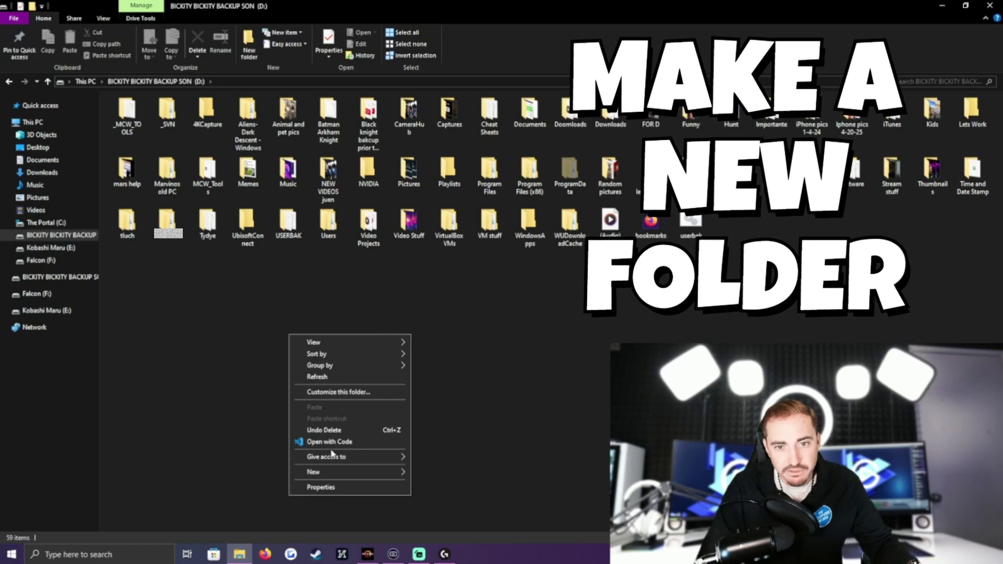
mouse_move(325, 469)
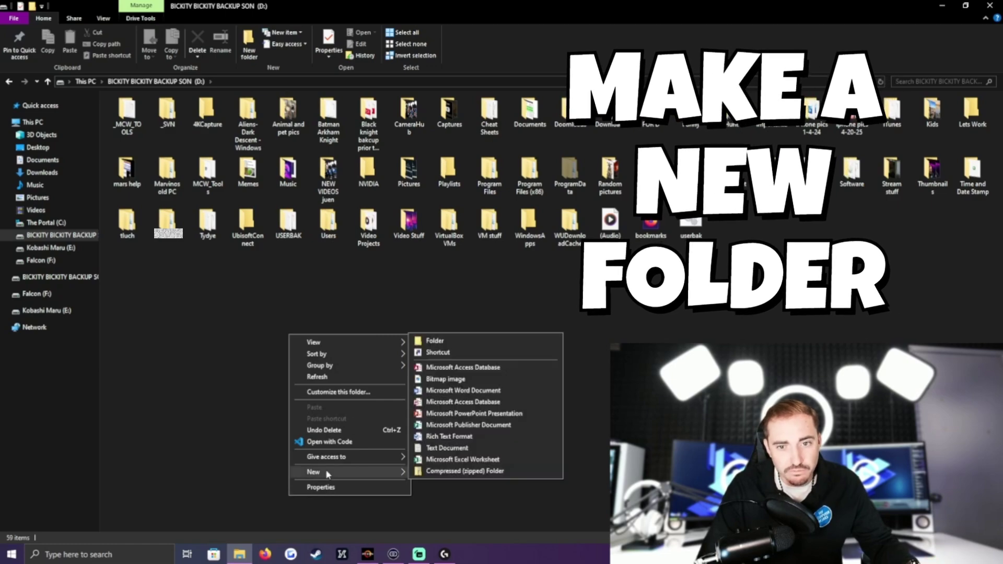
click(472, 345)
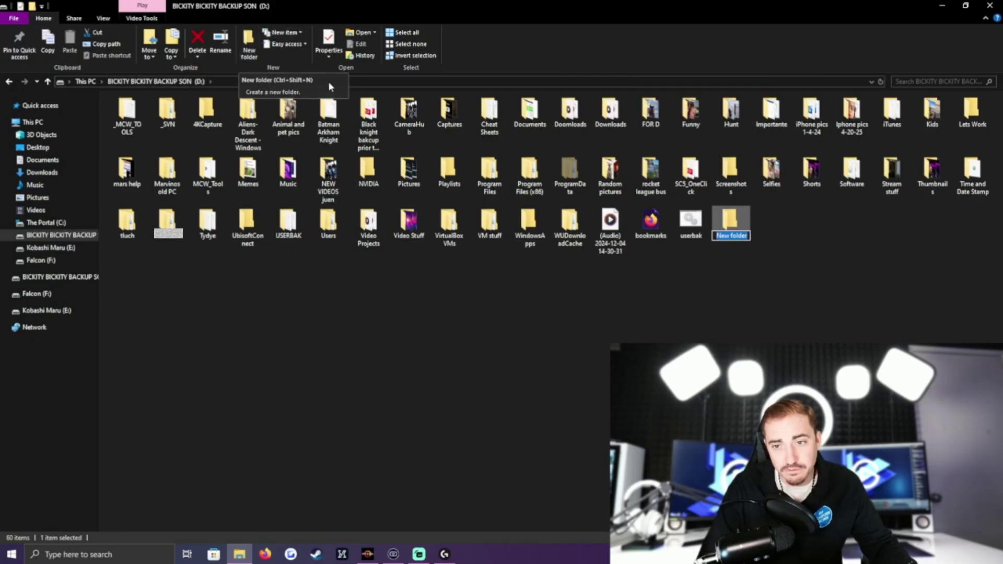
key(BackSpace)
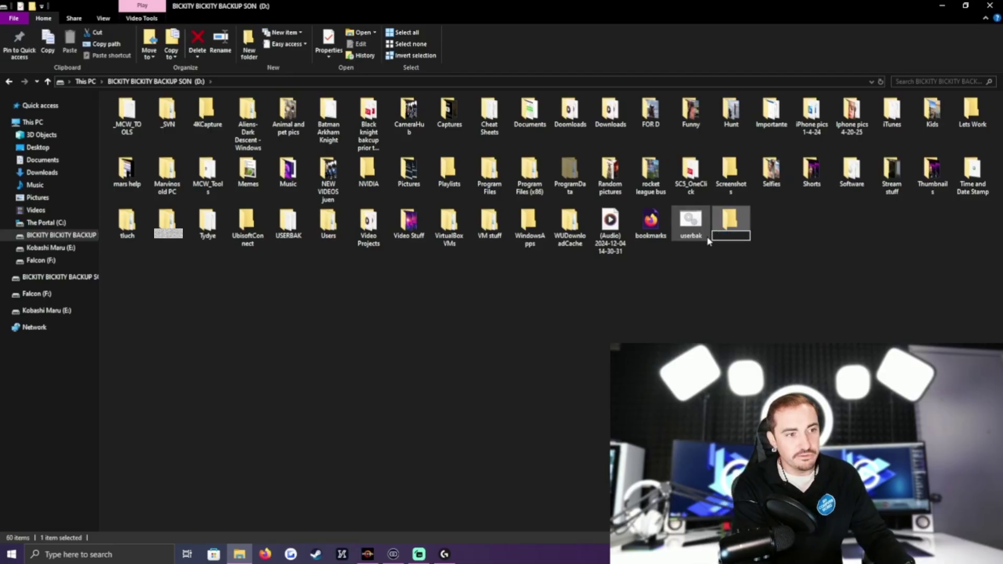
text(Backup)
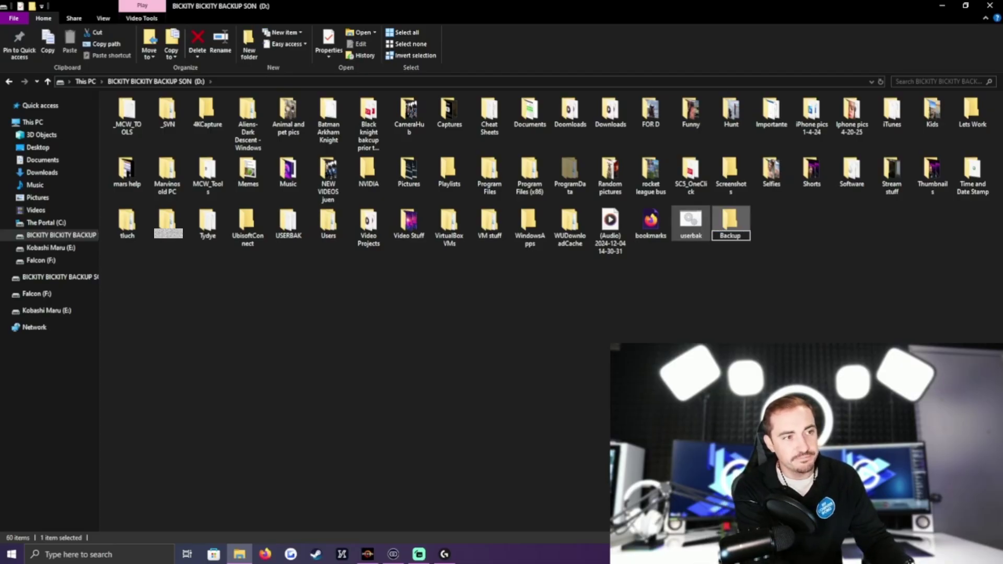
text( data to move to wind)
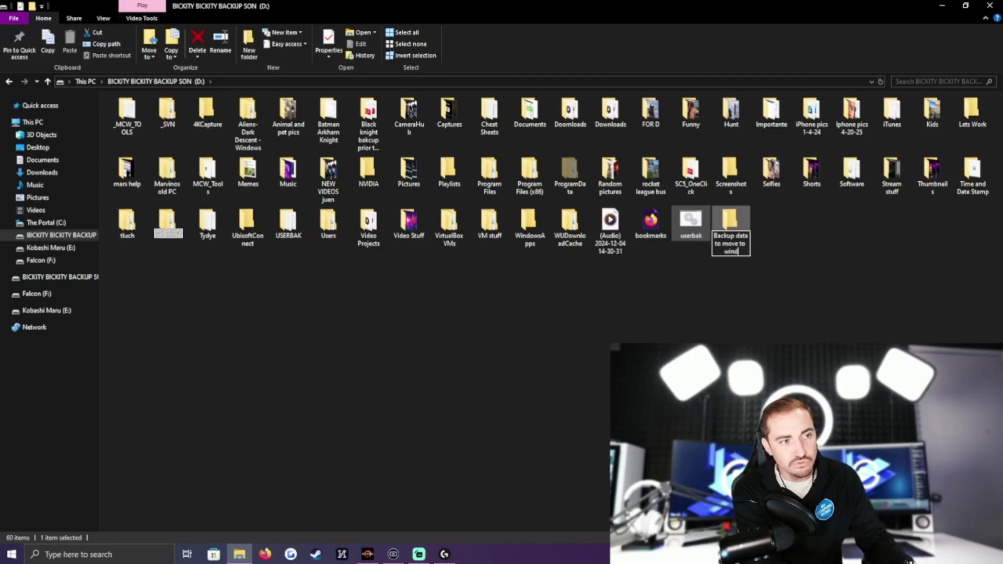
text(ows 11)
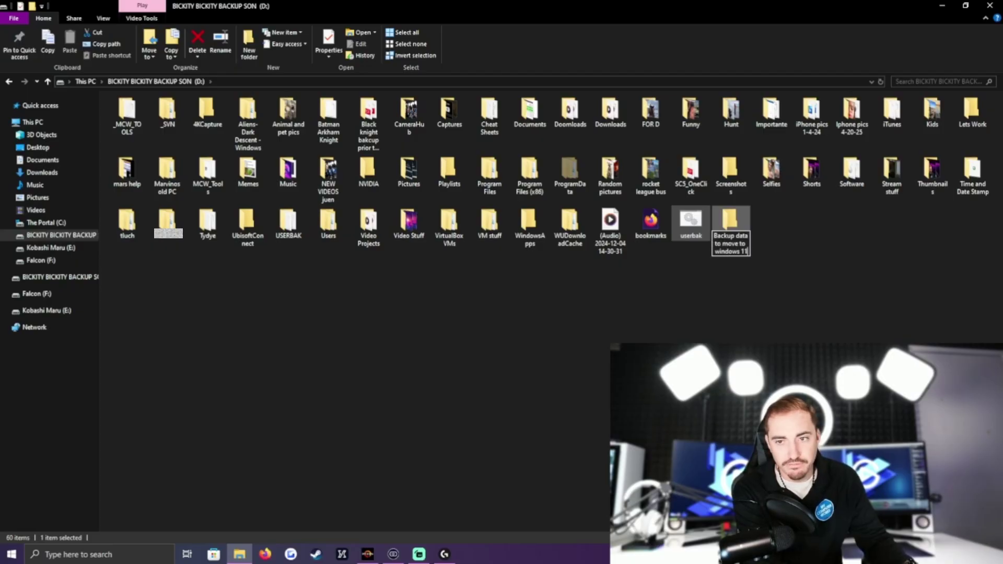
click(686, 259)
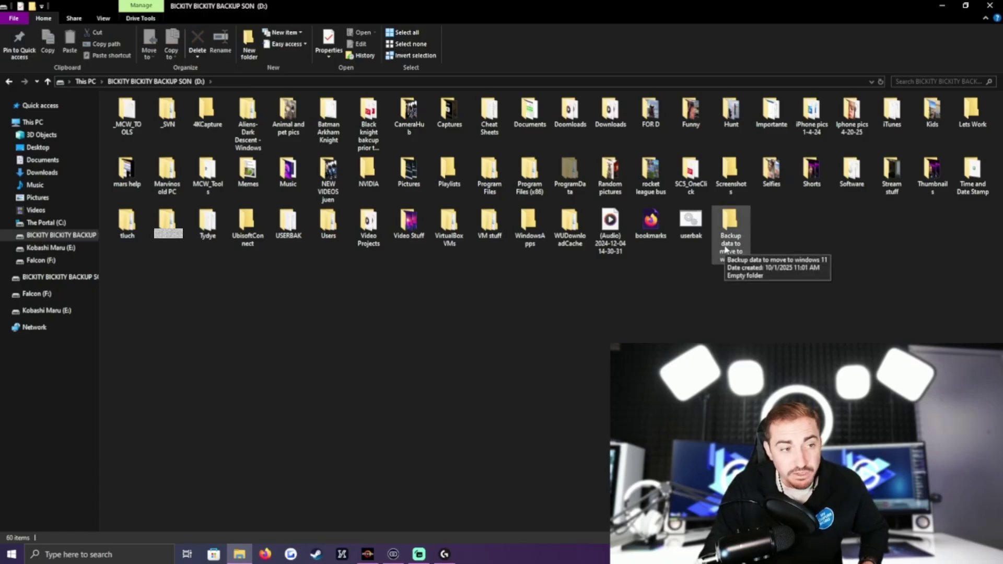
Open the "Backup data to move to windows 11" folder and snap its window to the left half of the screen.
click(733, 239)
double_click(732, 240)
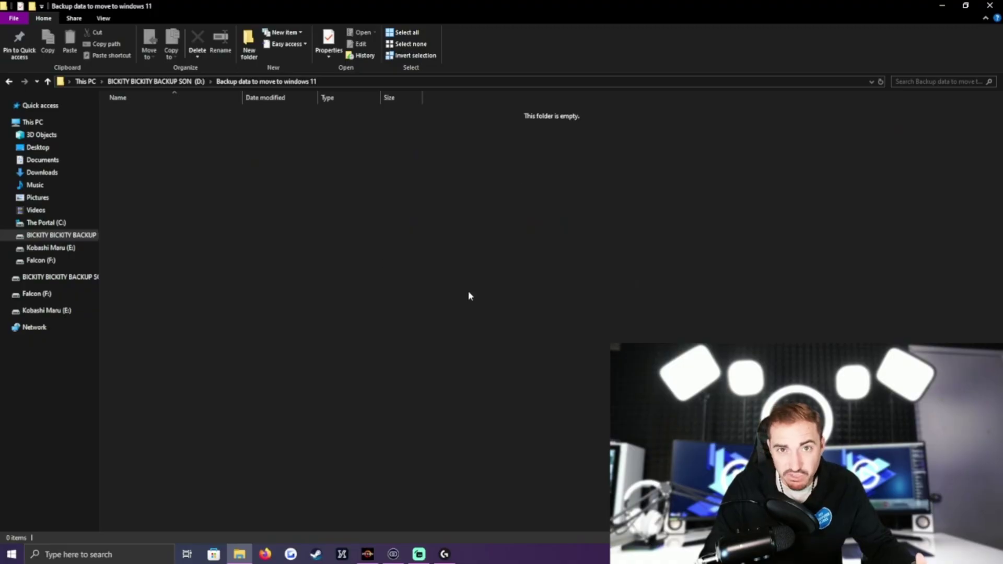
click(964, 6)
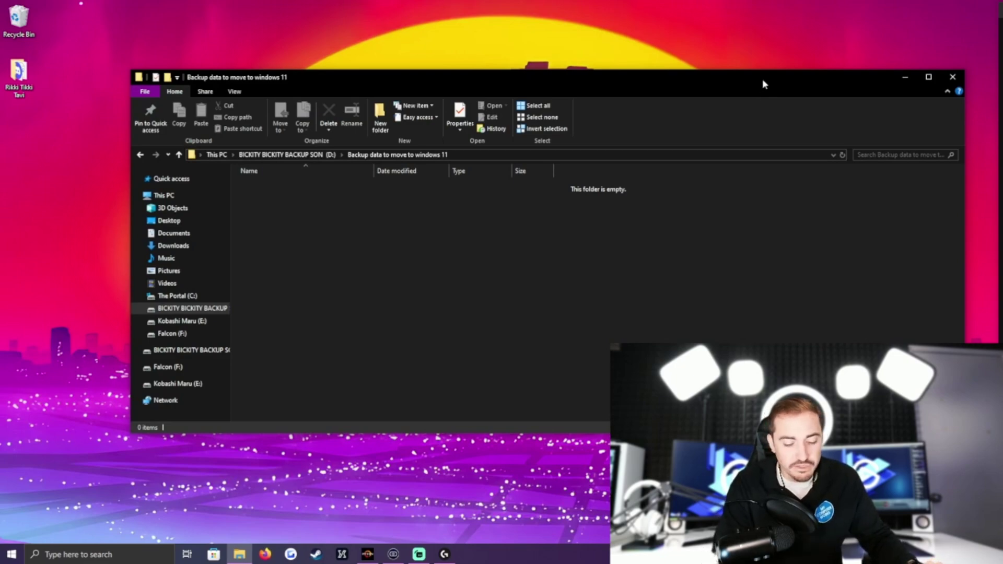
key(super+Left)
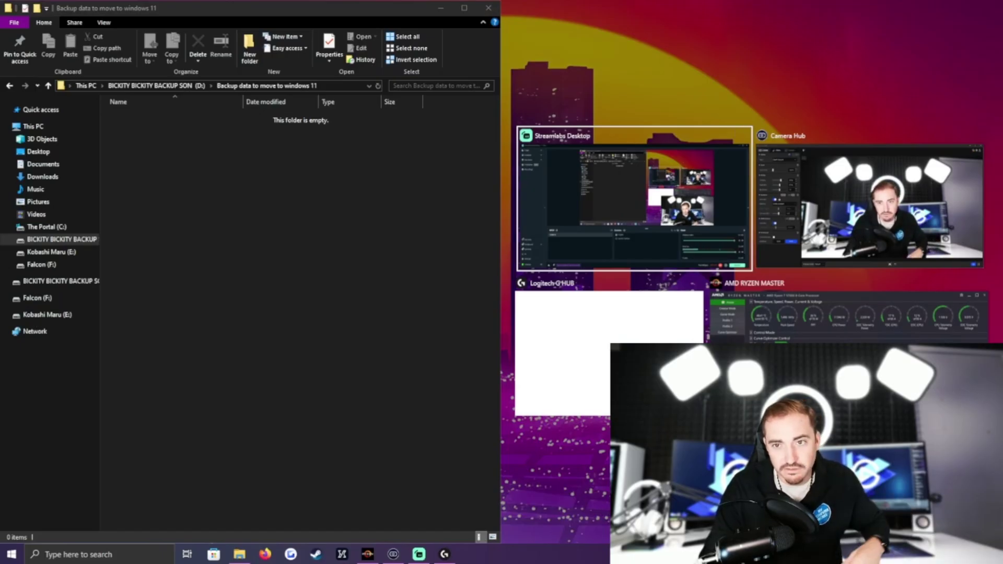
key(Escape)
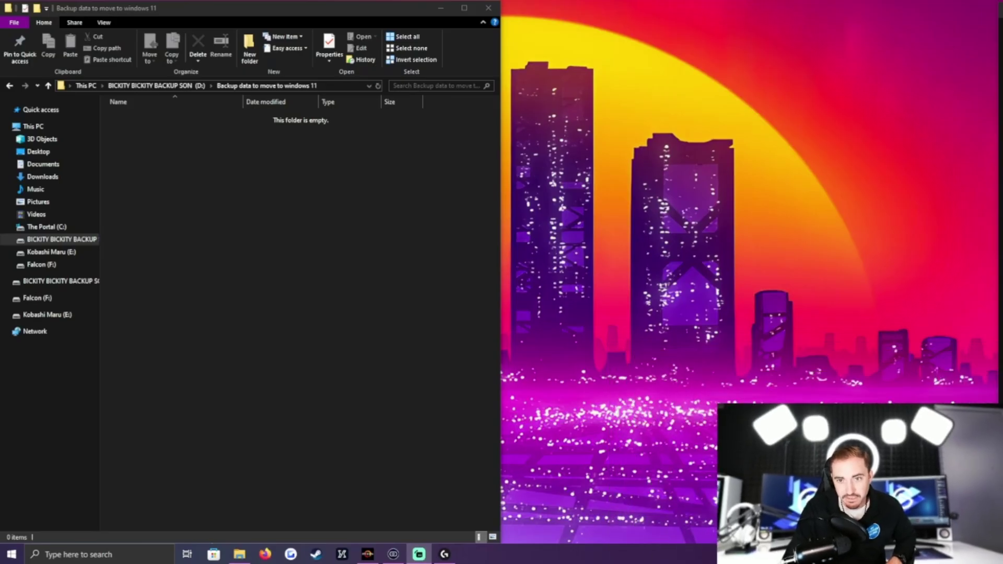
Open a second File Explorer window at This PC and snap it to the right half of the screen.
drag(239, 553, 222, 493)
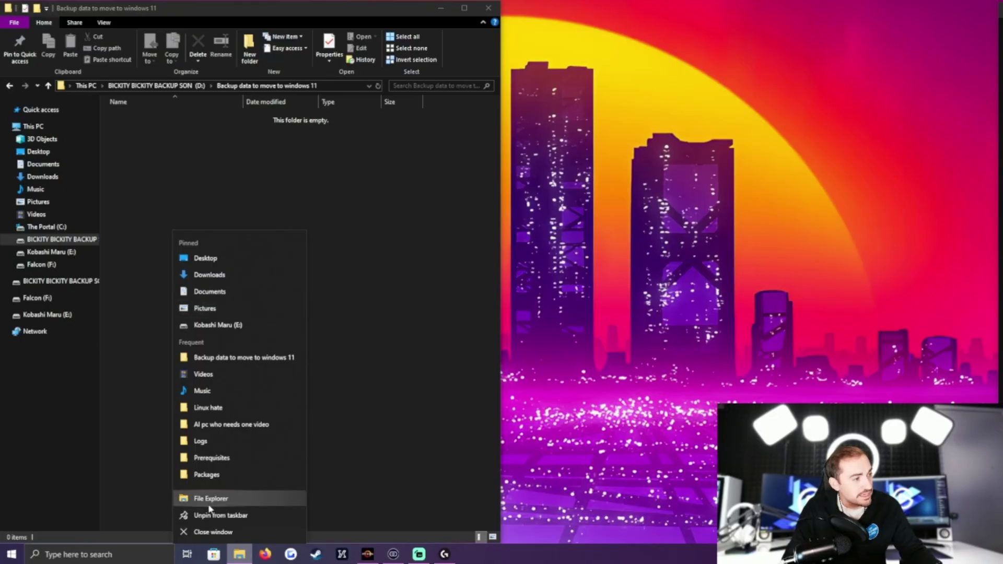
click(210, 502)
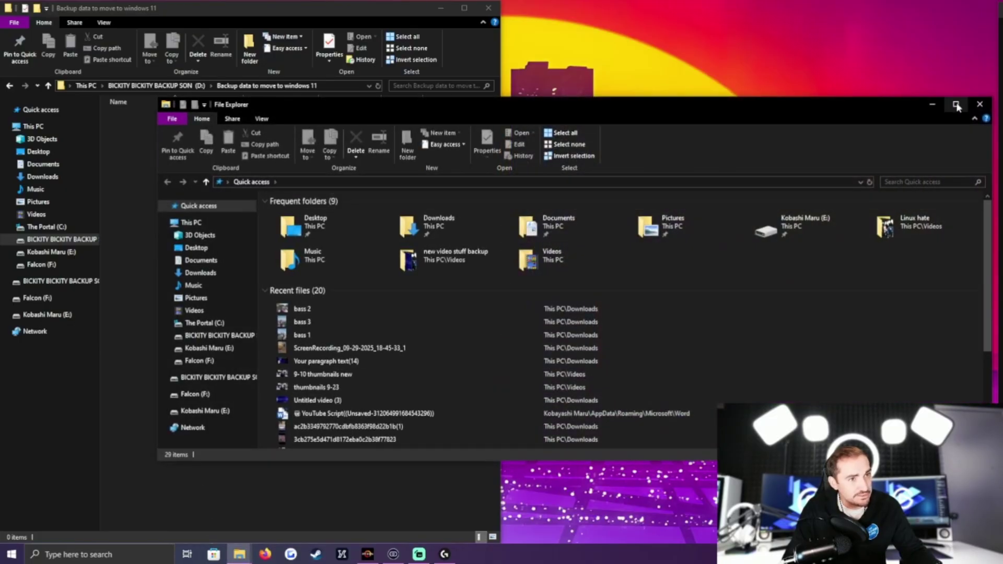
click(192, 223)
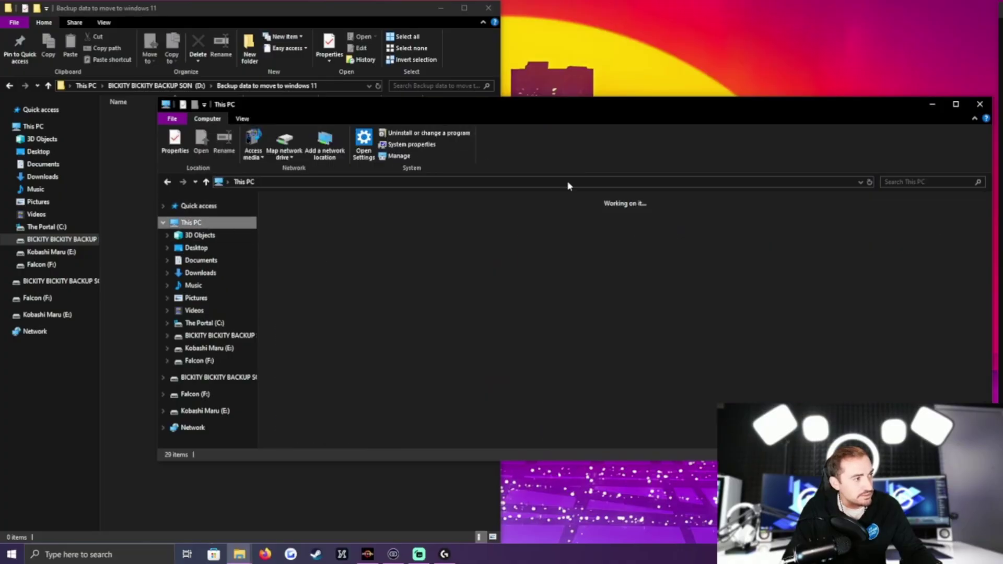
click(953, 105)
key(super+Right)
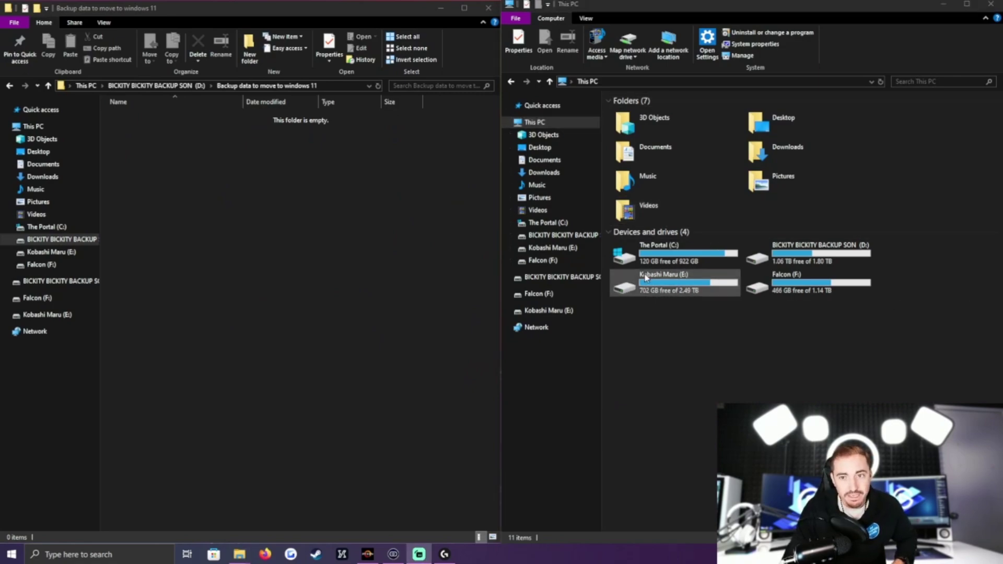
In the This PC window, open The Portal (C:) drive, its Users folder and the personal user profile folder.
double_click(675, 256)
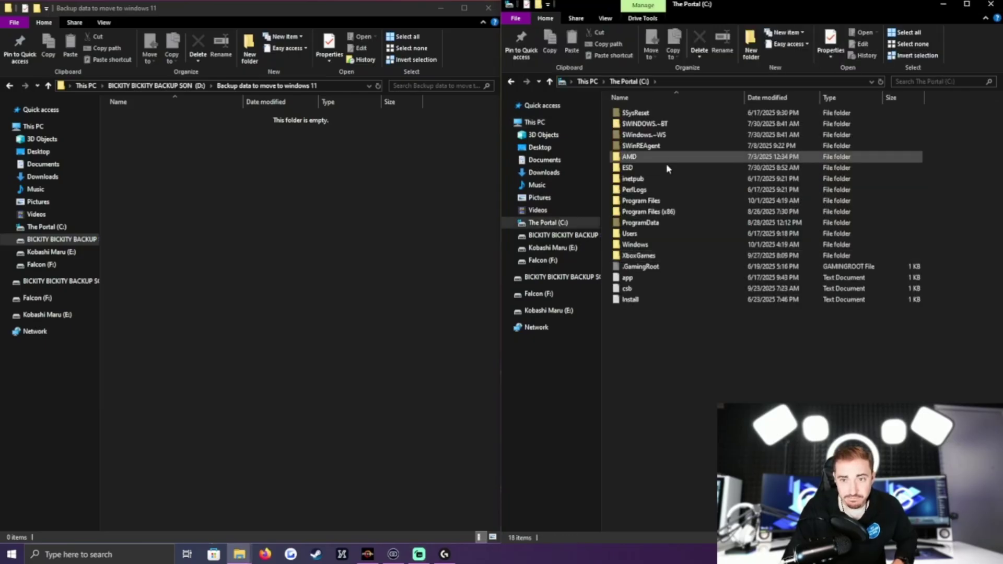
double_click(641, 238)
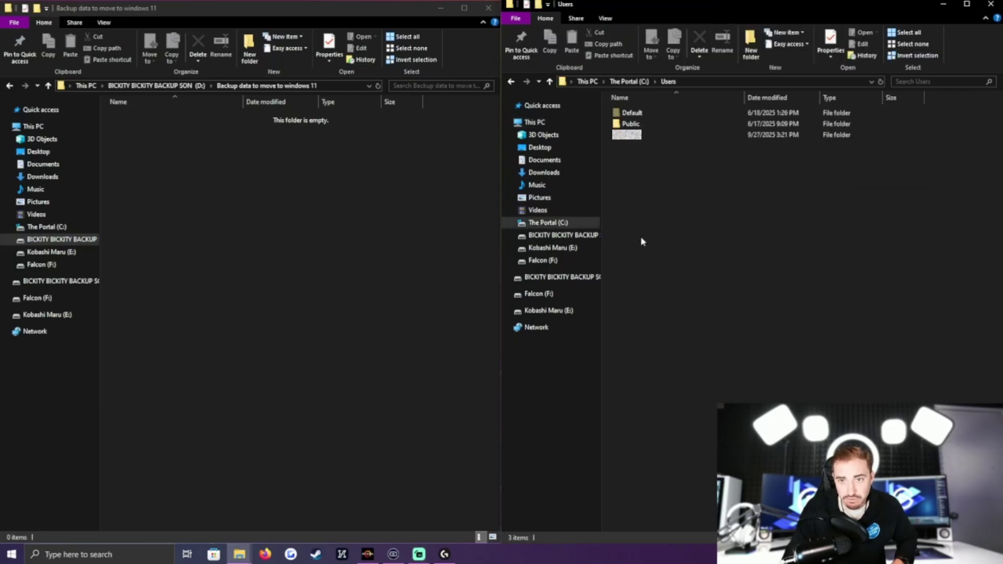
double_click(652, 137)
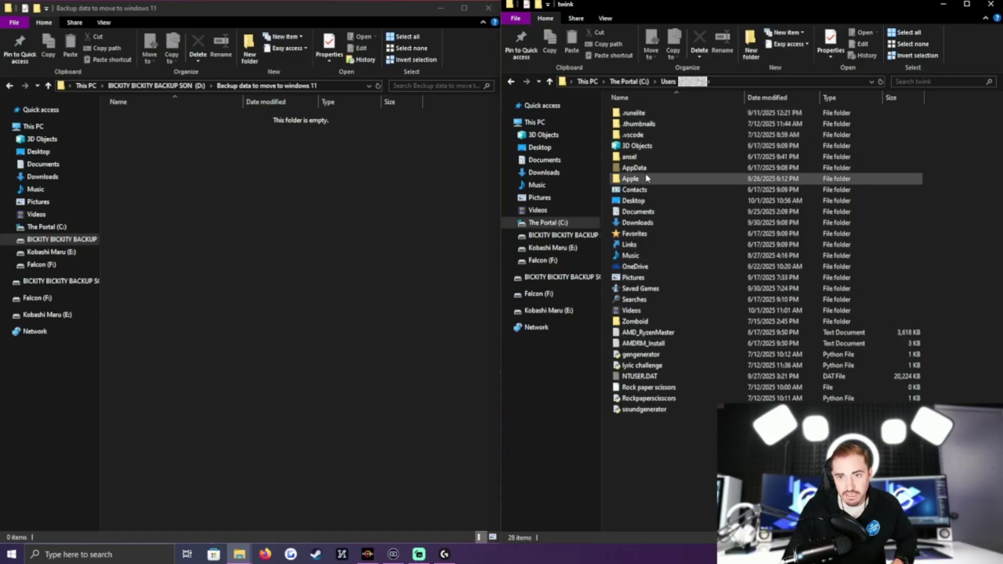
mouse_move(646, 178)
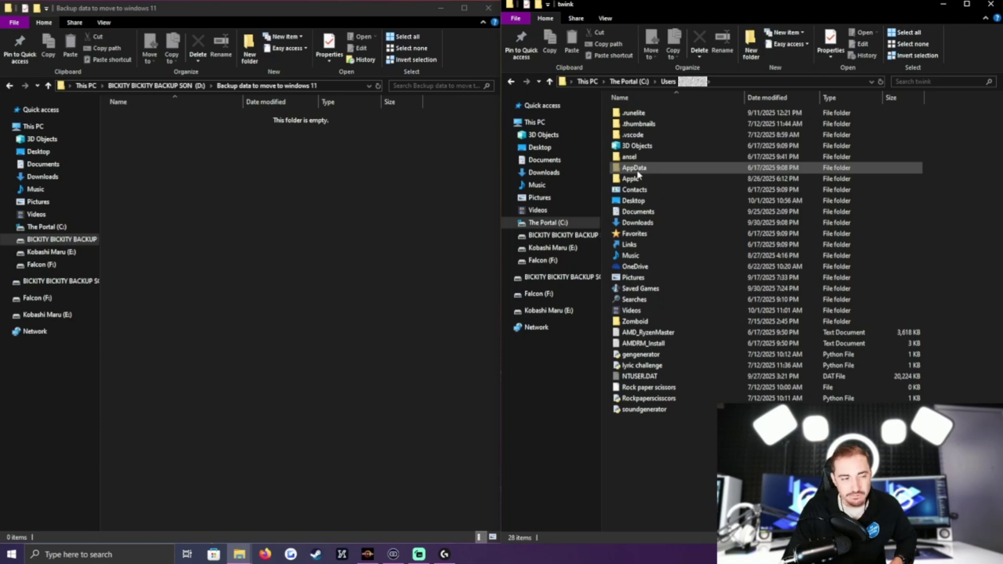
Copy the Videos folder from the user profile into the "Backup data to move to windows 11" folder.
click(654, 312)
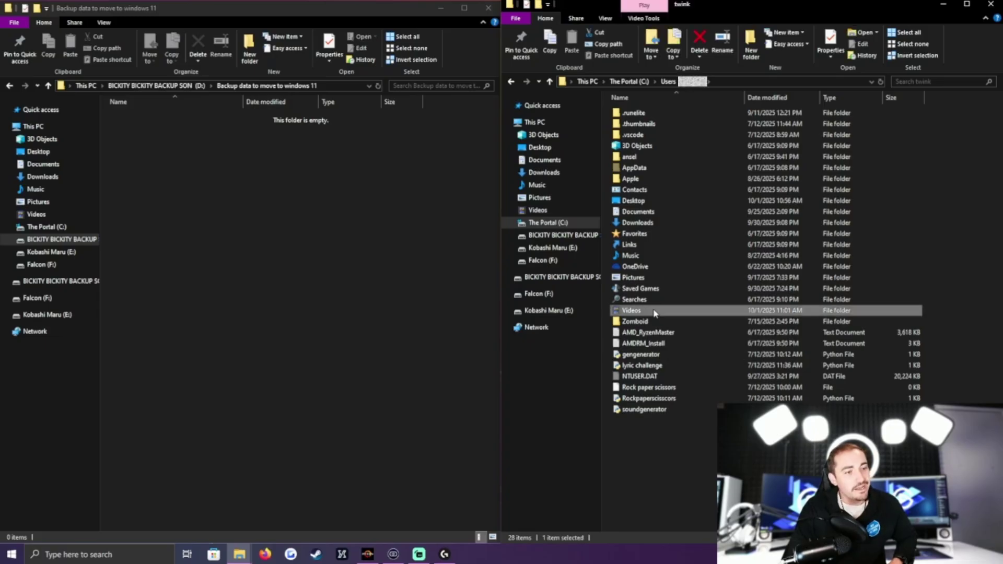
right_click(653, 312)
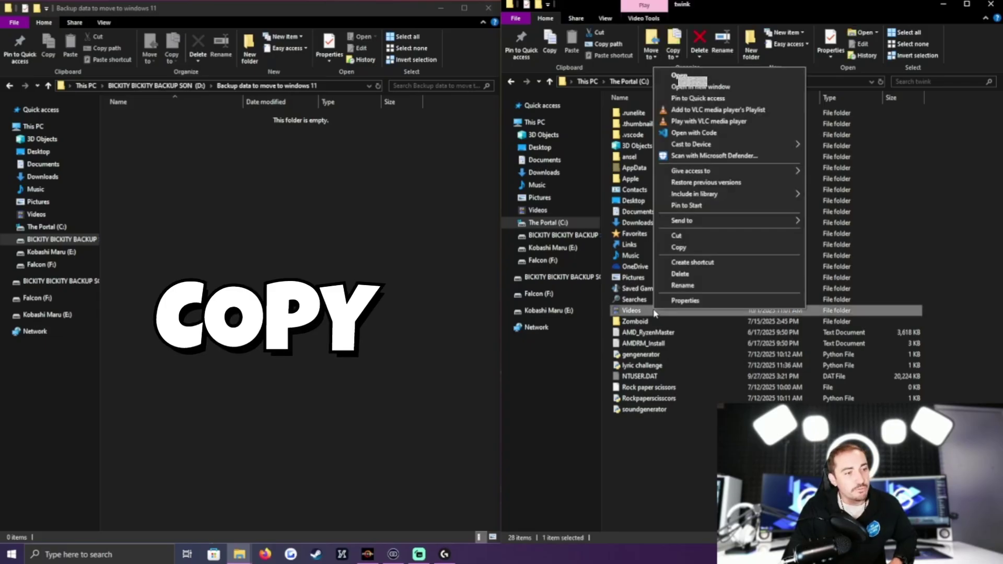
click(685, 246)
right_click(272, 255)
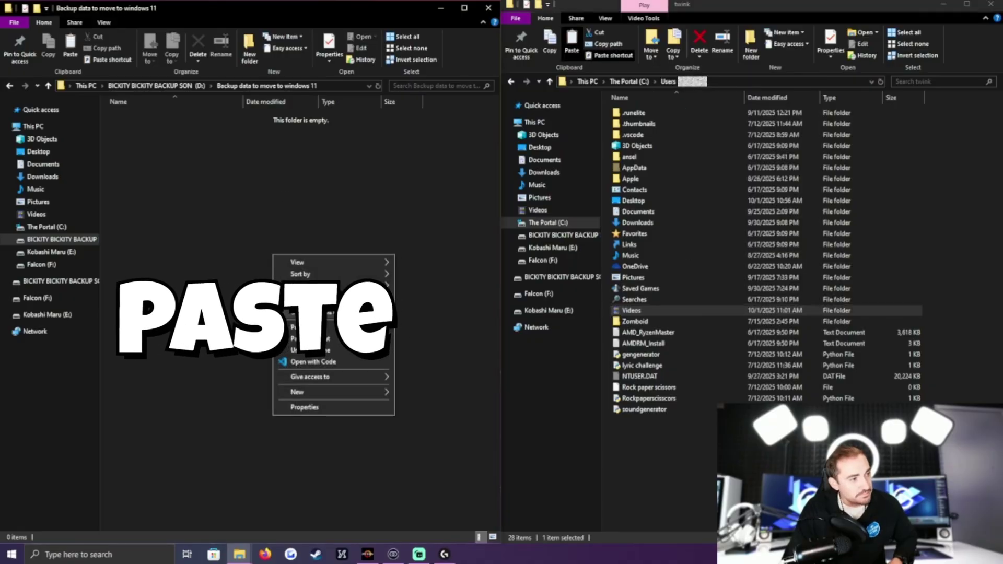
click(295, 327)
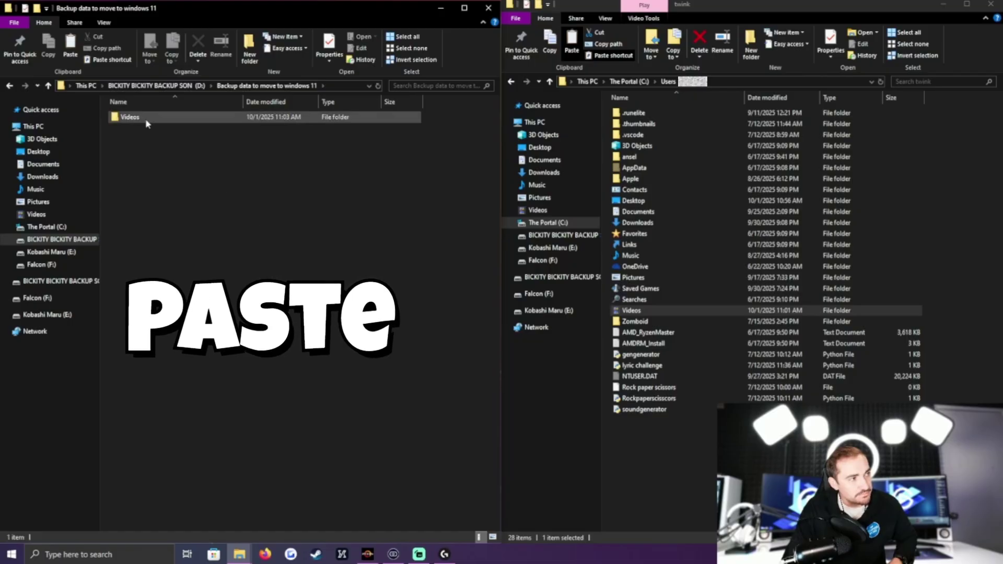
Copy the Pictures folder from the user profile into the "Backup data to move to windows 11" folder.
click(630, 279)
right_click(643, 277)
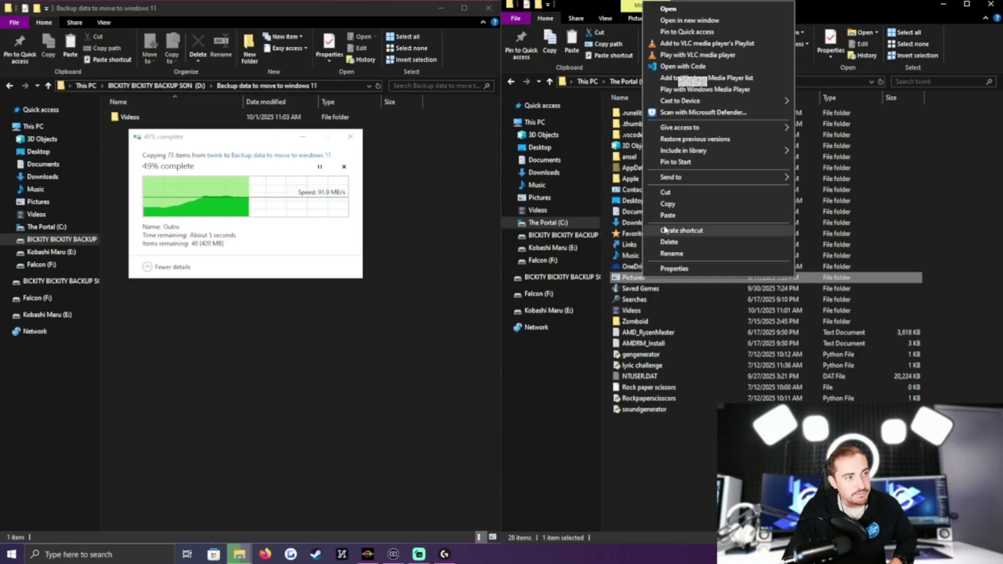
click(668, 203)
right_click(377, 350)
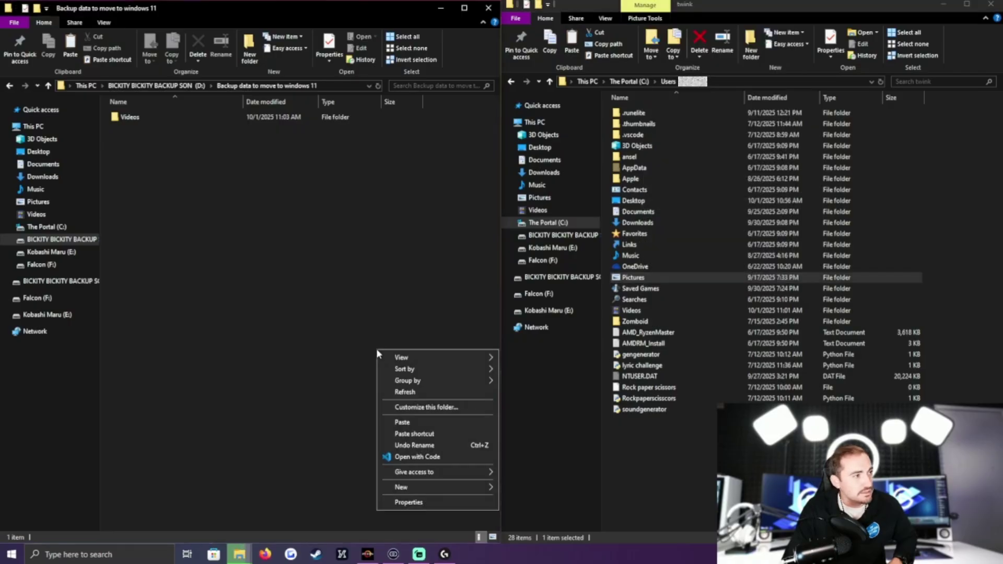
click(403, 422)
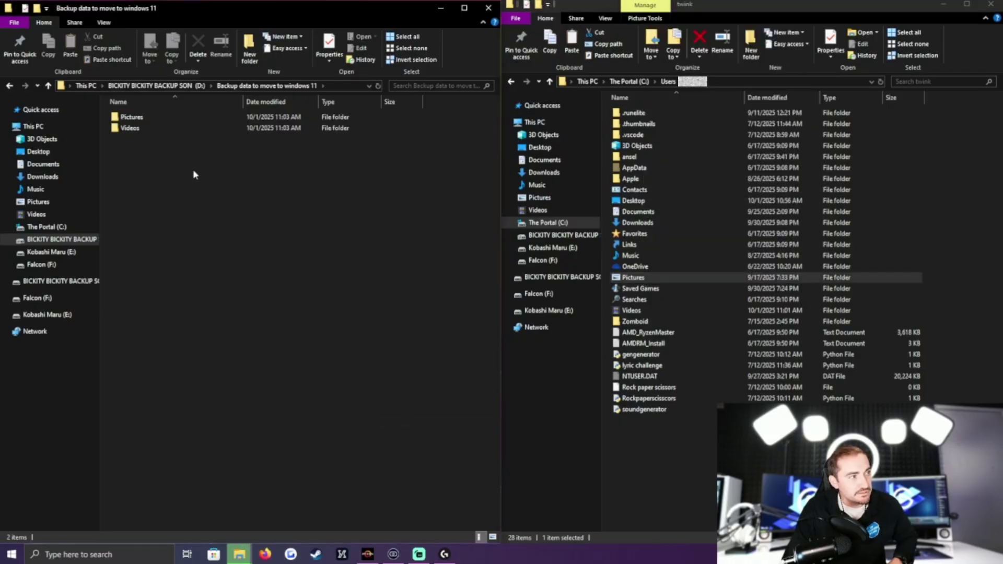
click(157, 127)
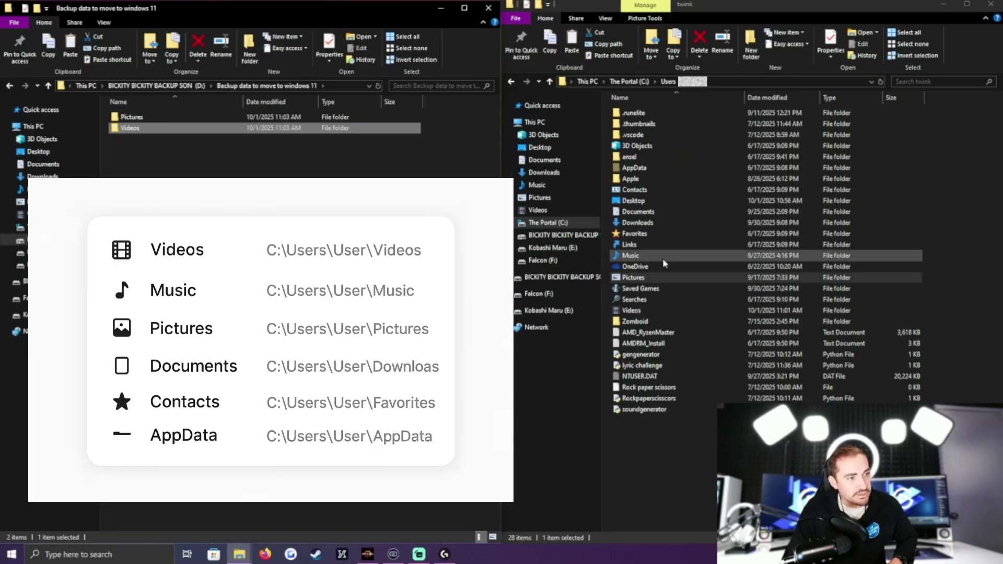
Copy the user profile's Downloads folder to the clipboard.
click(661, 258)
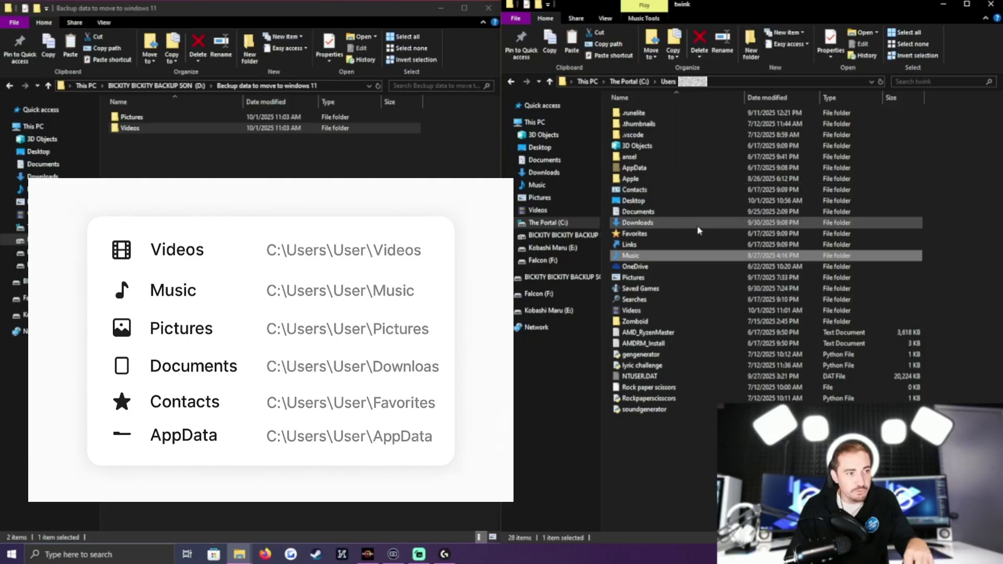
mouse_move(697, 224)
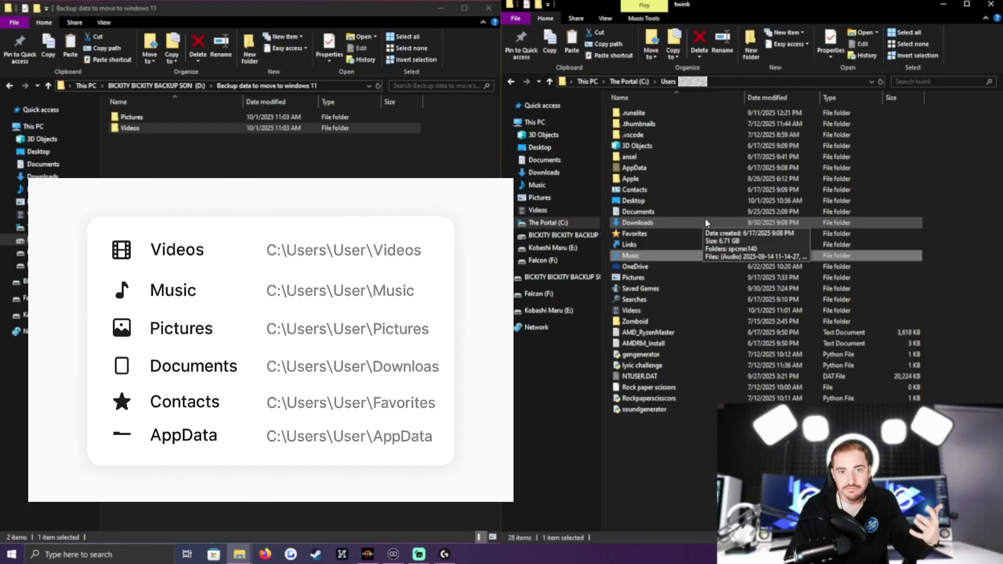
right_click(667, 224)
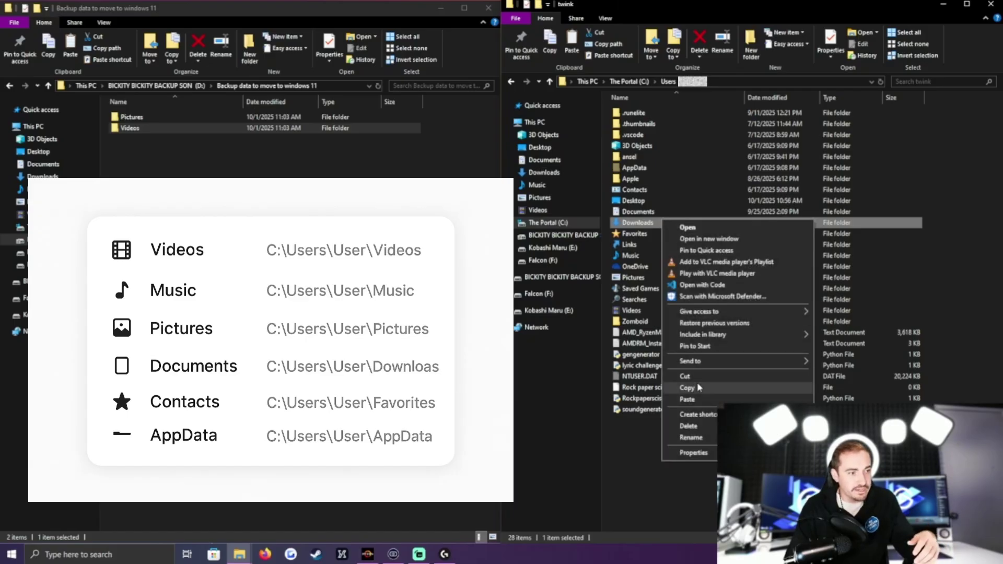
click(681, 388)
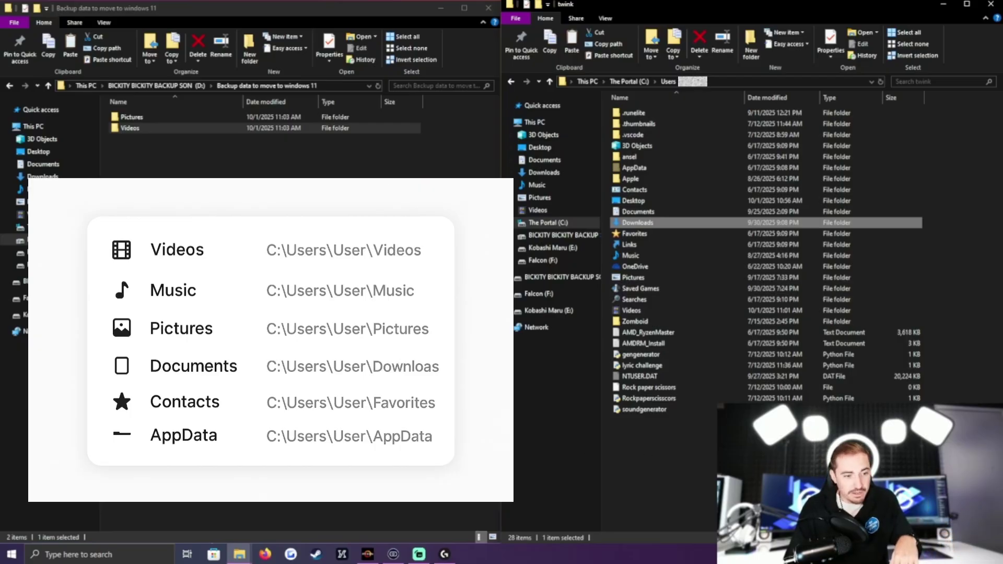
Open a This PC window and safely eject the EXTERNAL_USB device holding the BICKITY BICKITY BACKUP SON (D:) drive.
key(super+e)
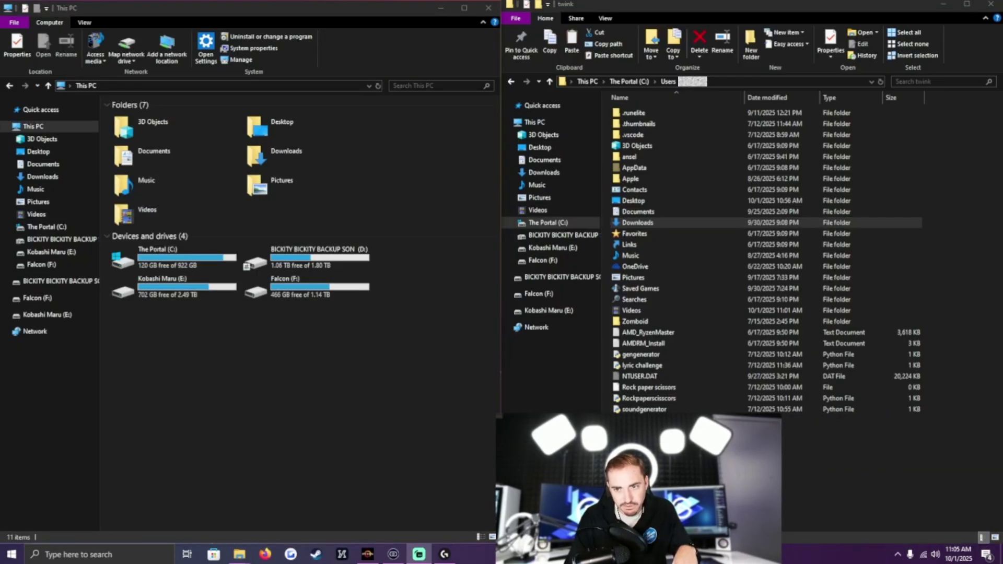
click(898, 552)
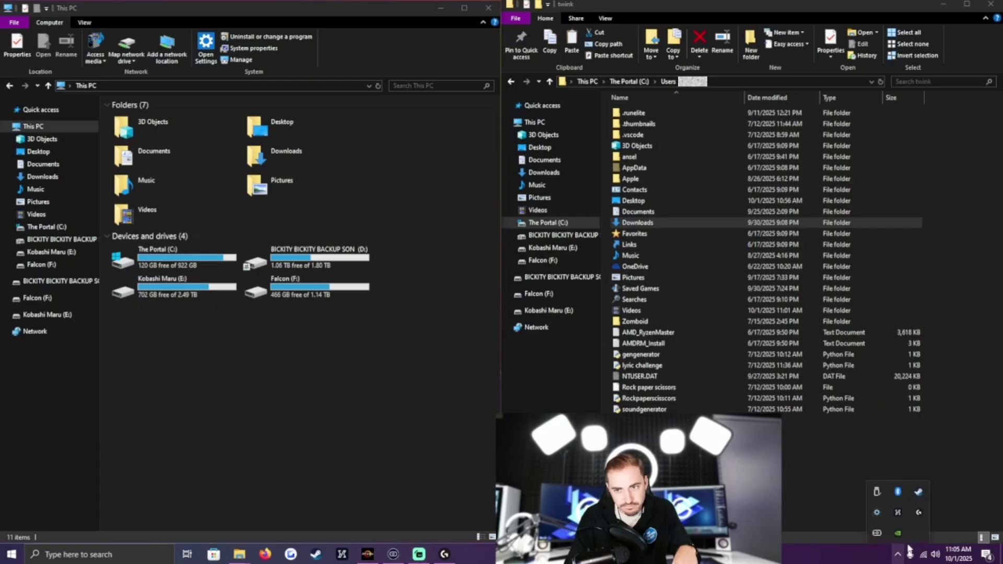
click(877, 491)
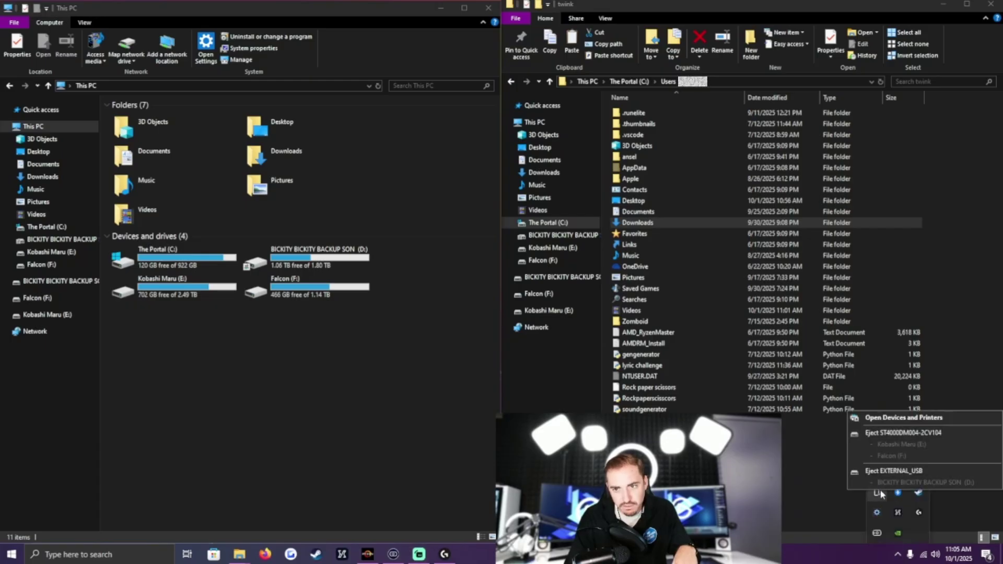
click(905, 472)
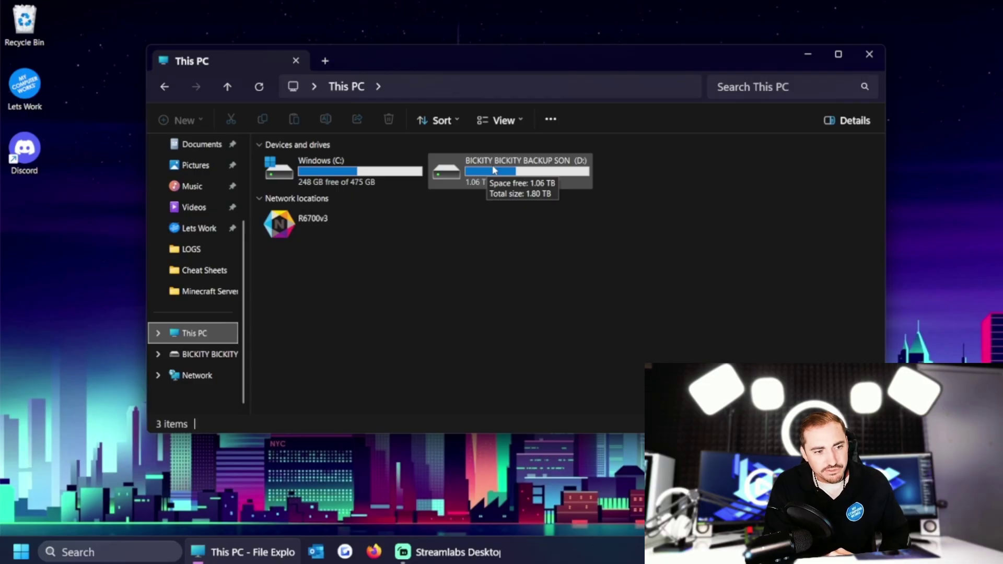
On the Windows 11 PC, maximize This PC and open "Backup data to move to windows 11" on the BICKITY BICKITY BACKUP SON (D:) drive.
click(837, 55)
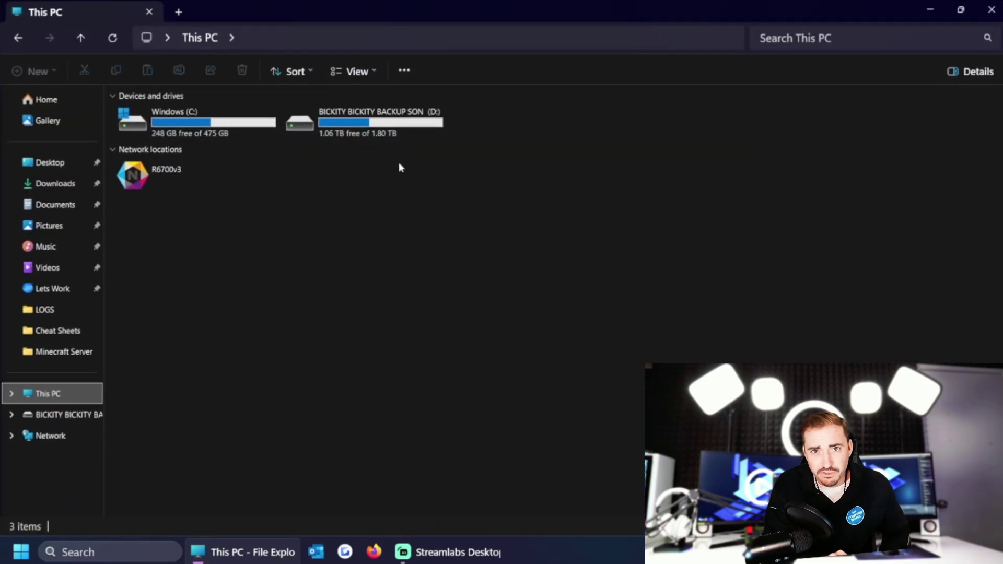
click(385, 124)
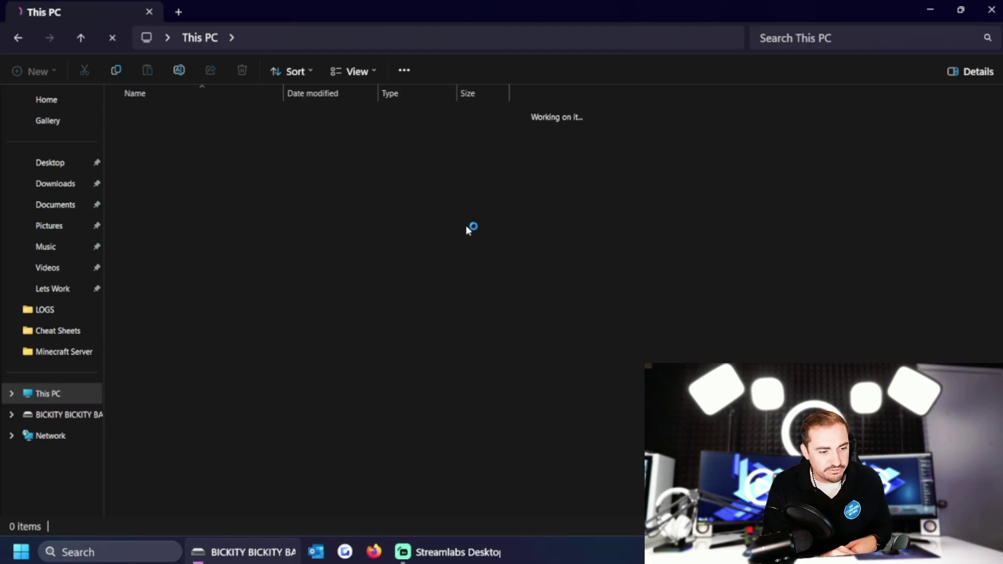
scroll(266, 374, down, 3)
scroll(266, 375, down, 6)
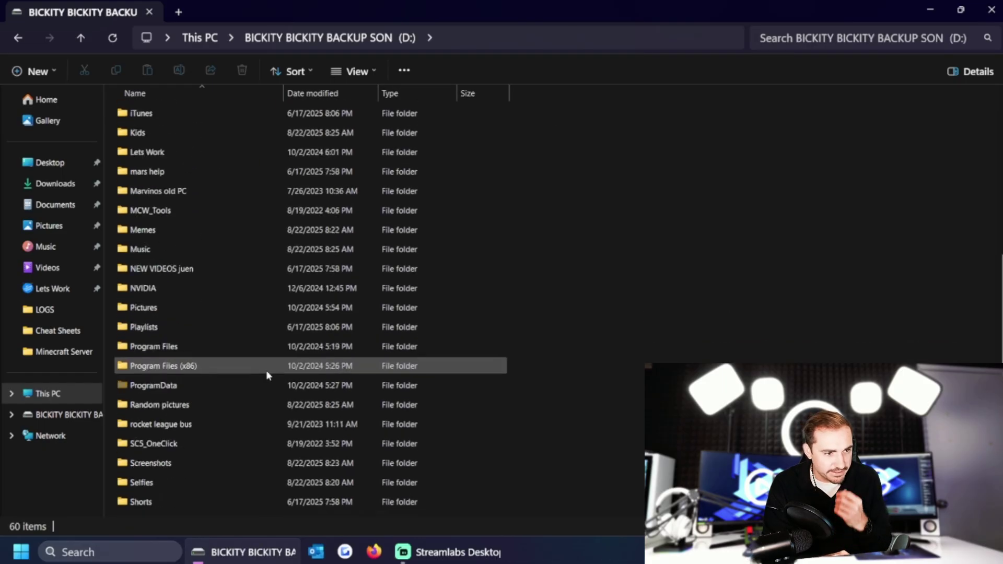
scroll(267, 375, up, 5)
scroll(267, 375, down, 9)
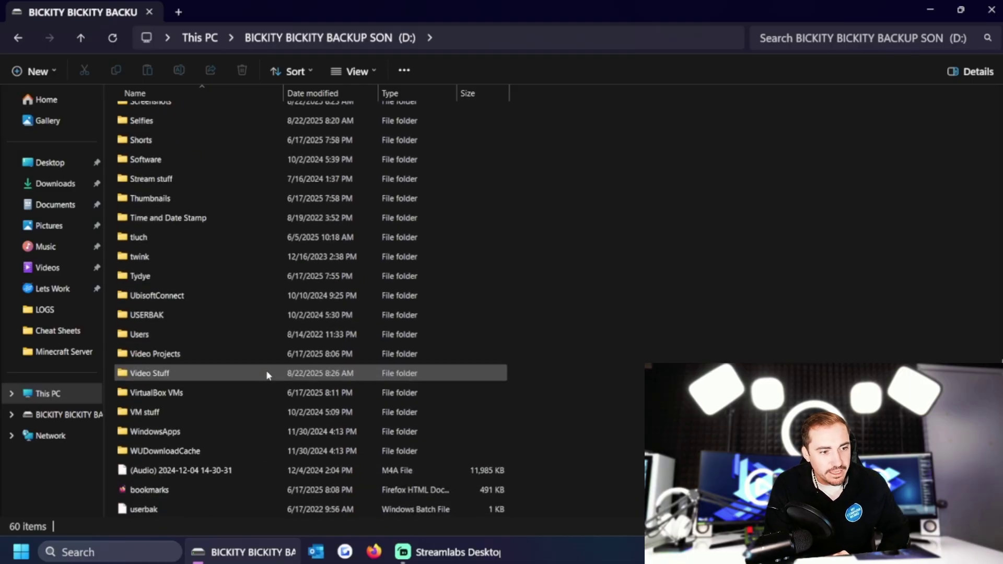
scroll(266, 375, up, 13)
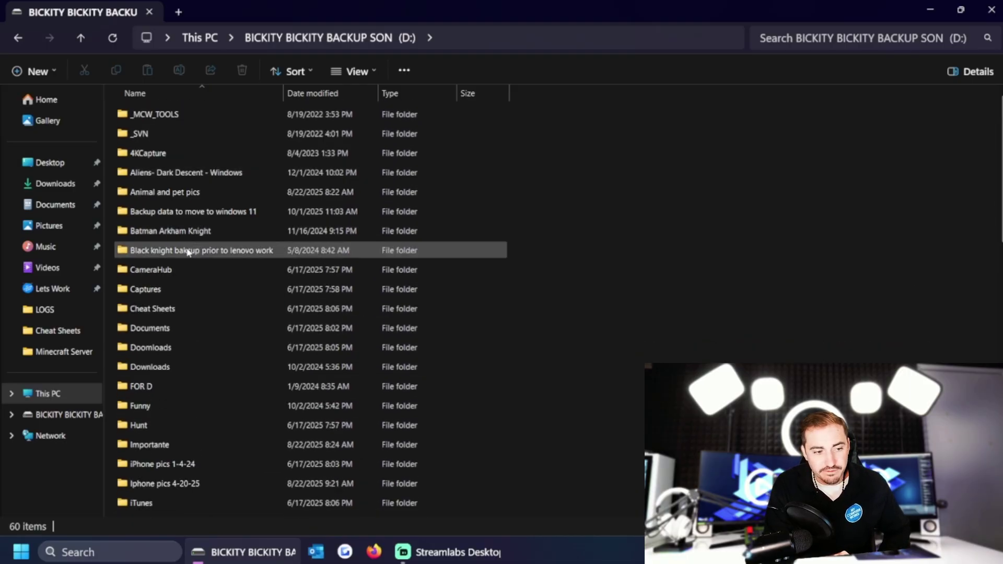
double_click(186, 214)
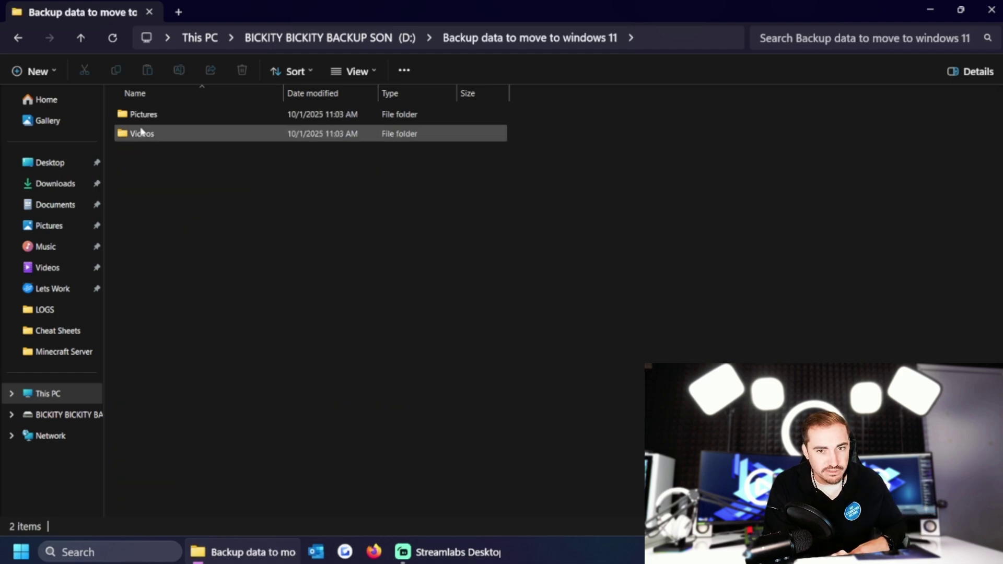
Restore the backup folder window from full size and snap it to the right half of the screen.
mouse_move(969, 13)
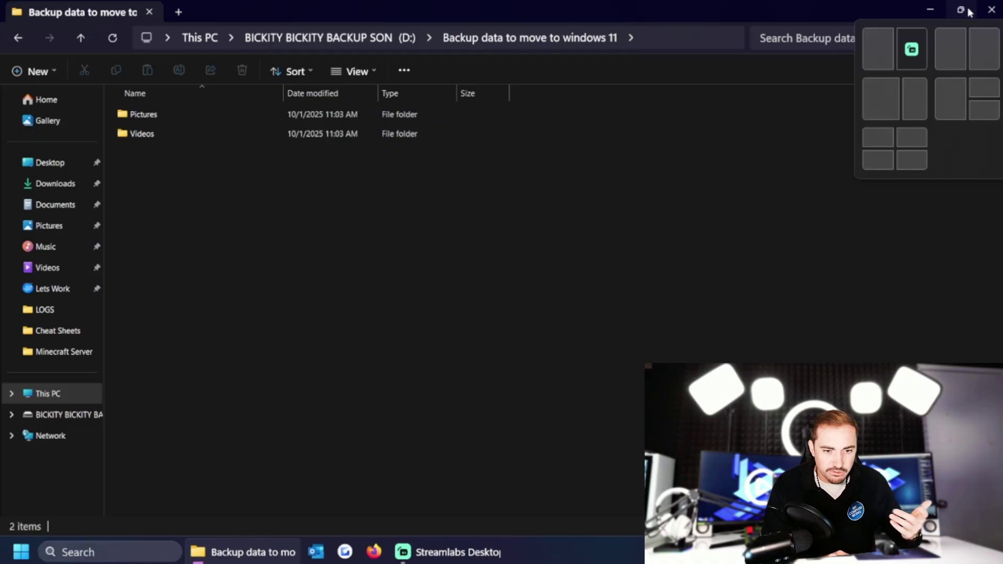
click(968, 11)
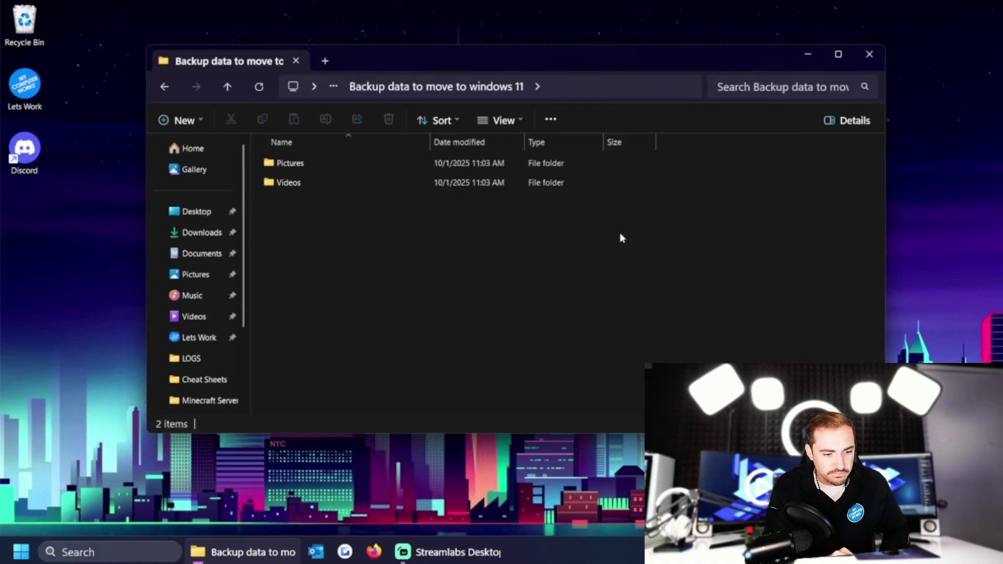
key(super+Right)
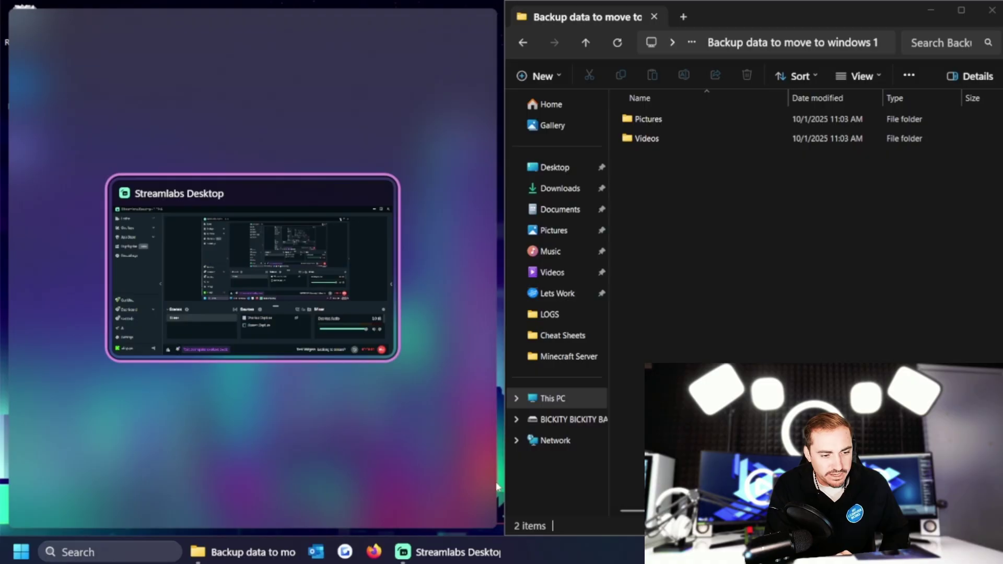
click(247, 441)
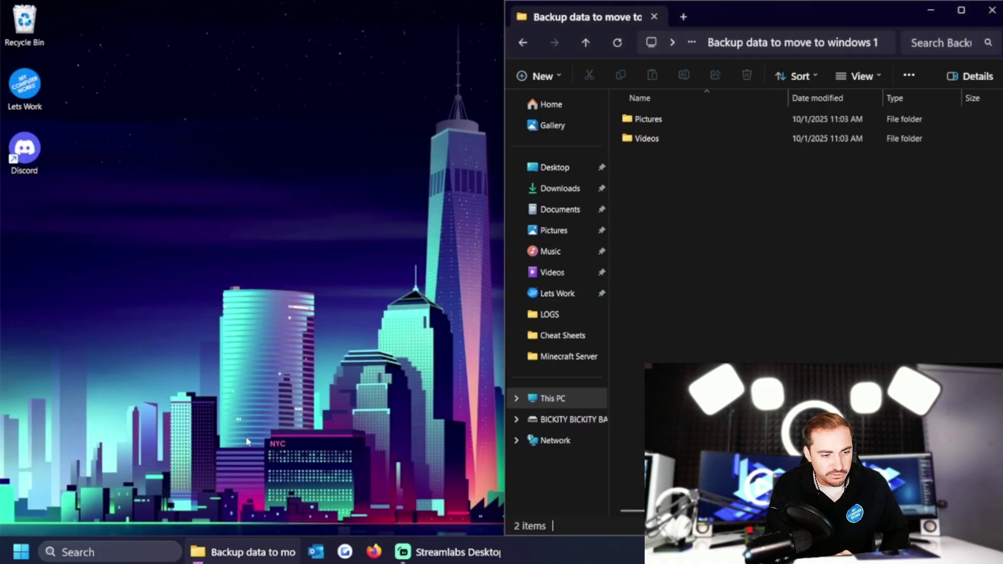
Open a second File Explorer window and snap it to the left half of the screen.
right_click(263, 553)
click(224, 468)
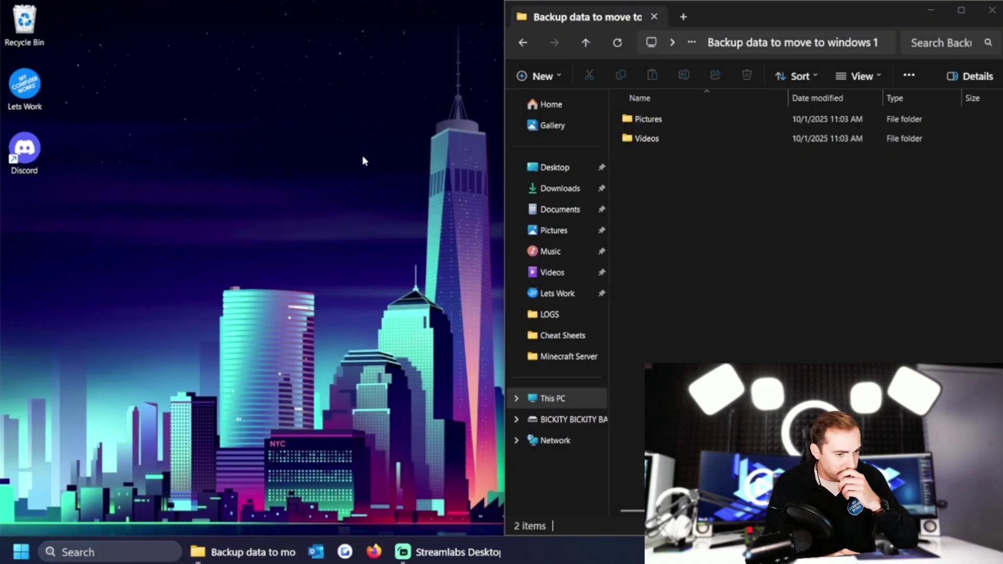
key(super+Left)
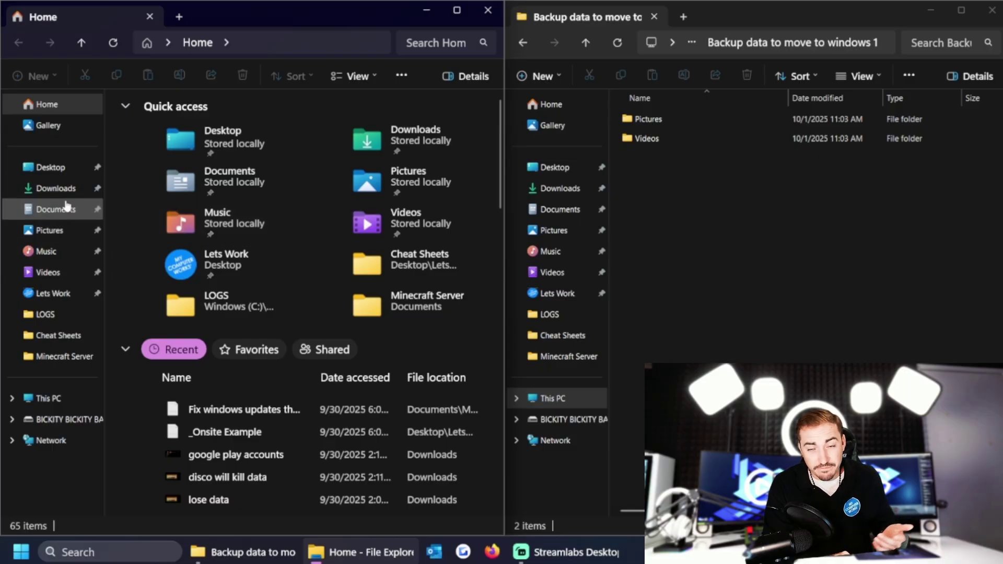
In the new window, open the Windows (C:) drive, its Users folder and the personal user profile folder.
click(42, 400)
click(192, 128)
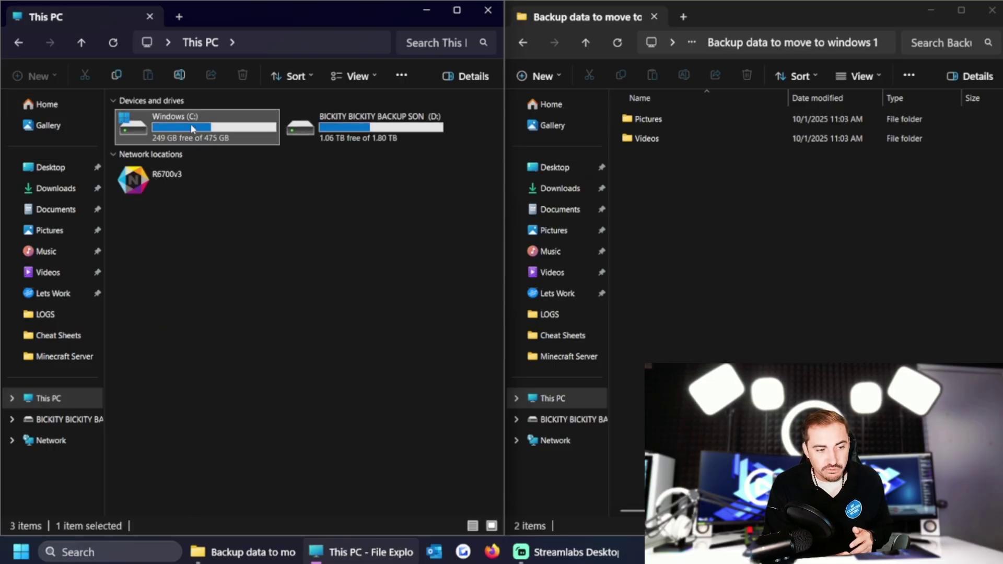
double_click(190, 123)
scroll(155, 415, down, 2)
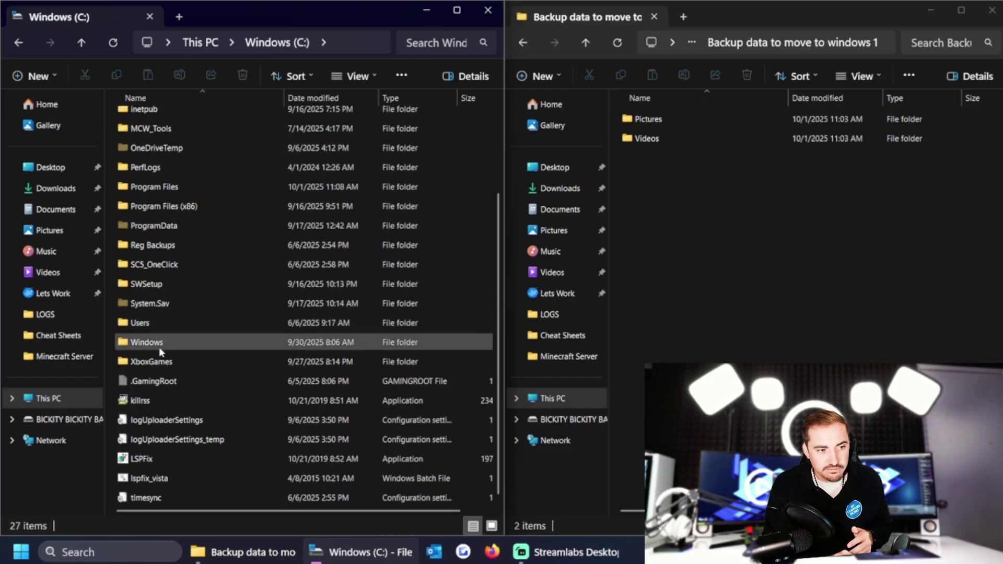
double_click(159, 318)
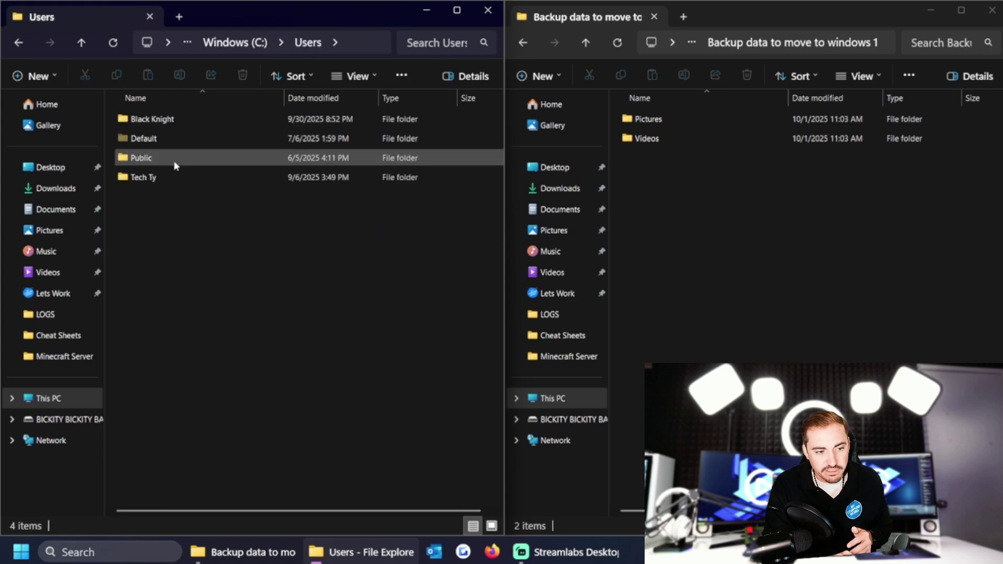
double_click(152, 177)
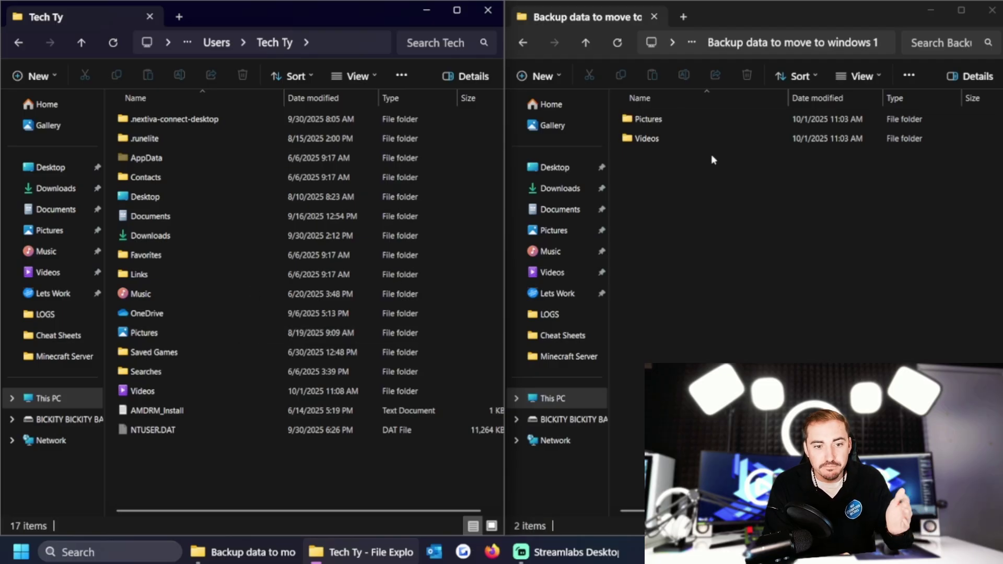
Open the backup's Videos folder, select all its items, and open the user profile's Videos folder in the other window.
double_click(660, 134)
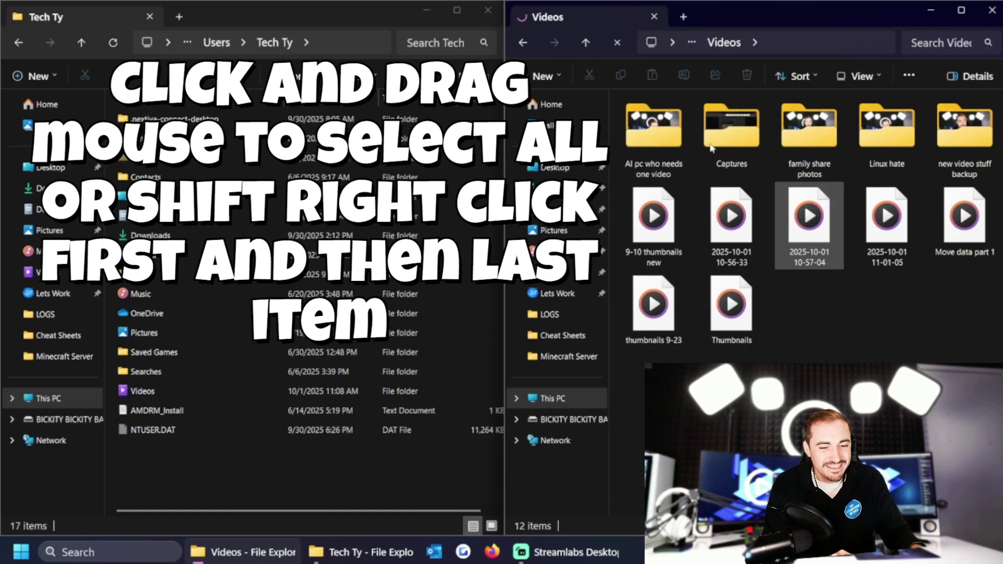
click(653, 133)
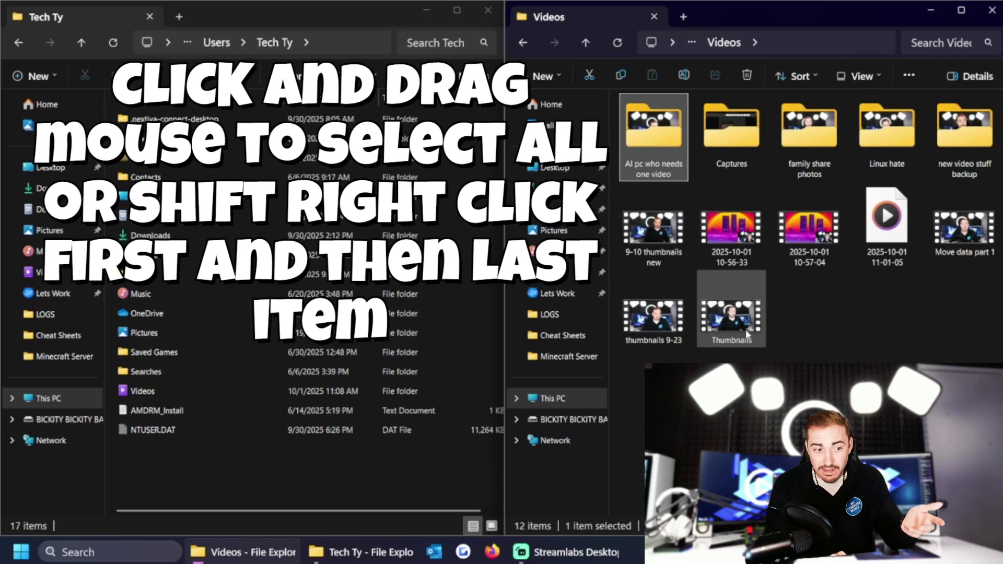
shift+click(746, 334)
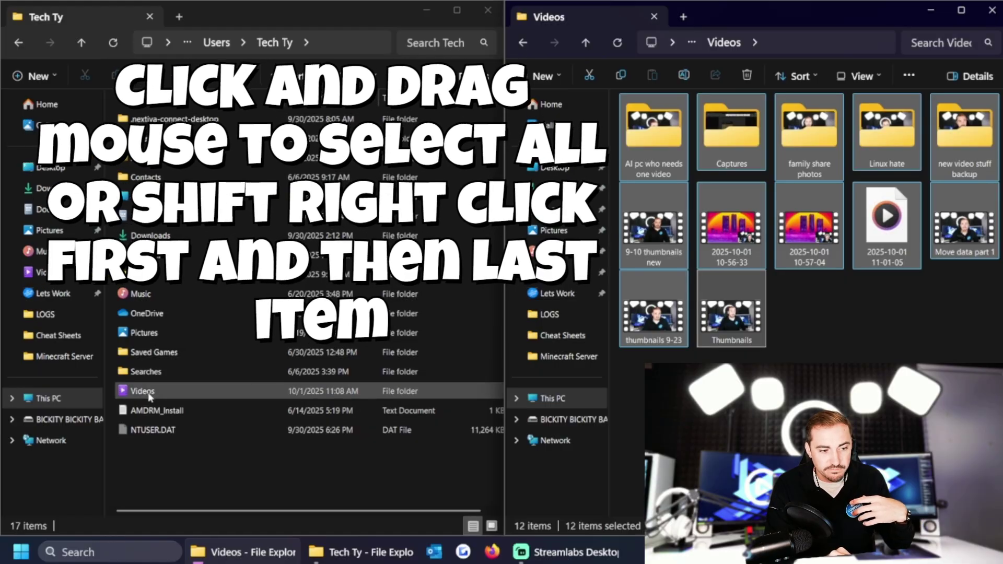
click(157, 393)
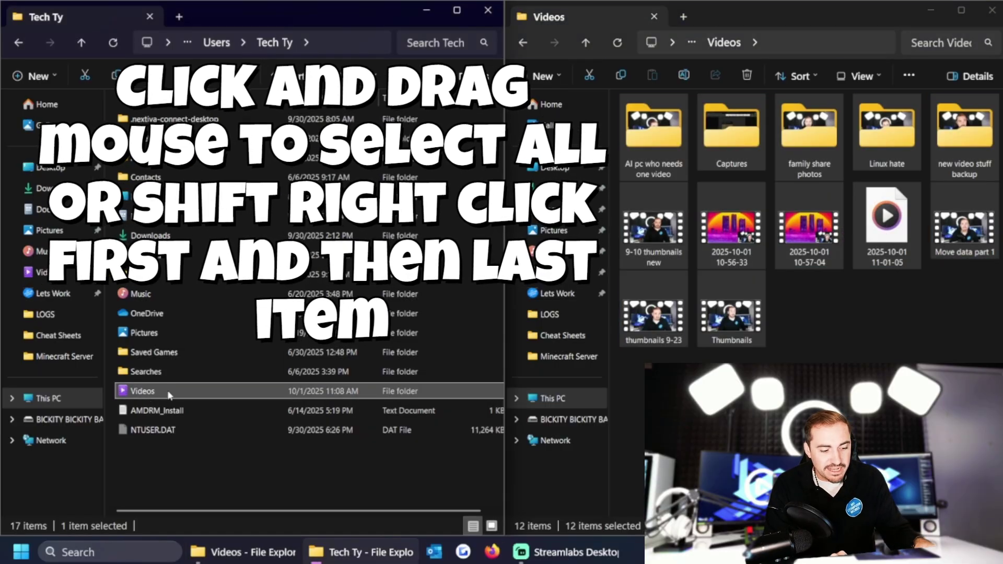
double_click(168, 392)
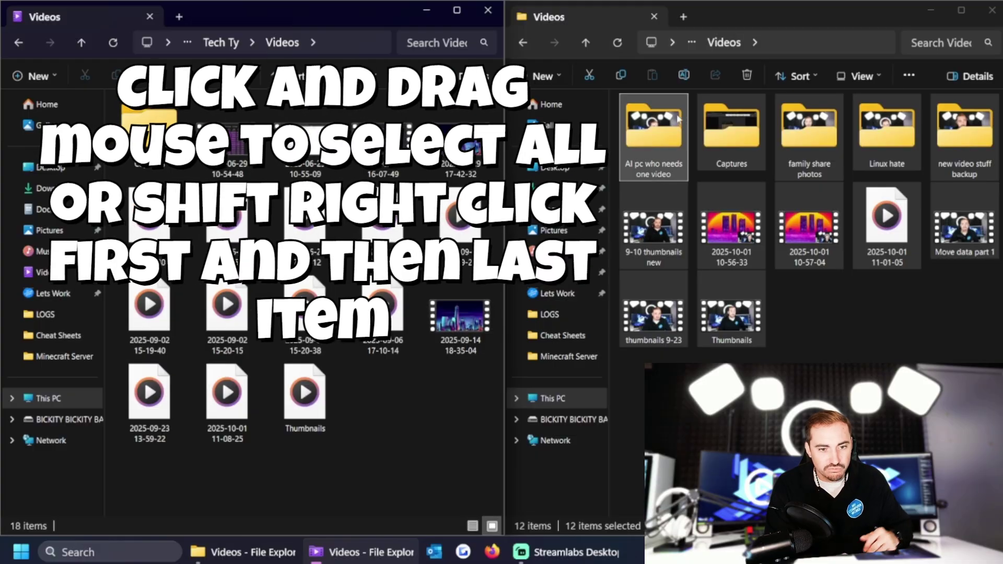
Copy all items from the backup's Videos folder into the profile's Videos folder, closing the "Thumbnails.mp4" conflict dialog without replacing the file.
click(678, 119)
shift+click(738, 331)
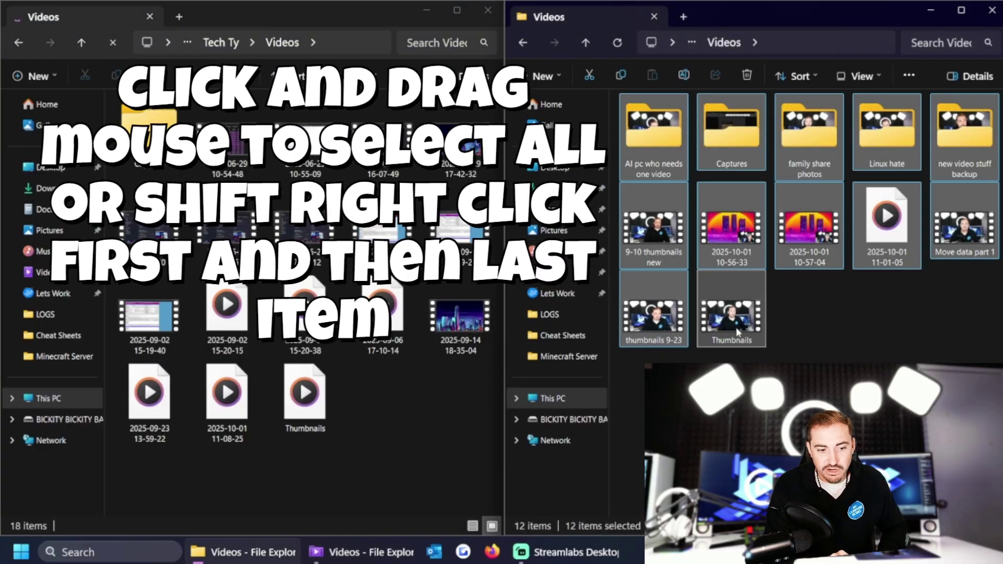
drag(659, 135, 438, 473)
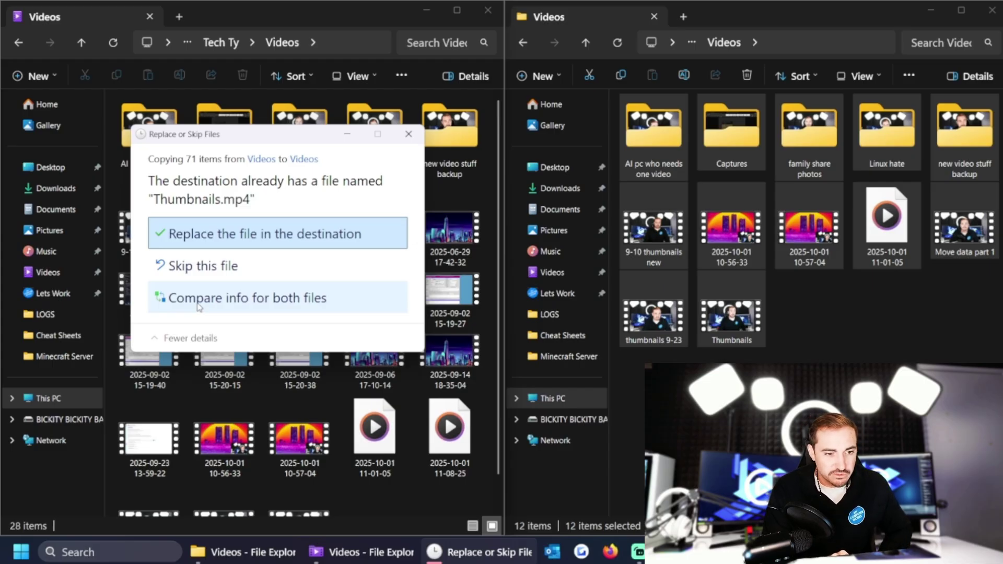
click(408, 135)
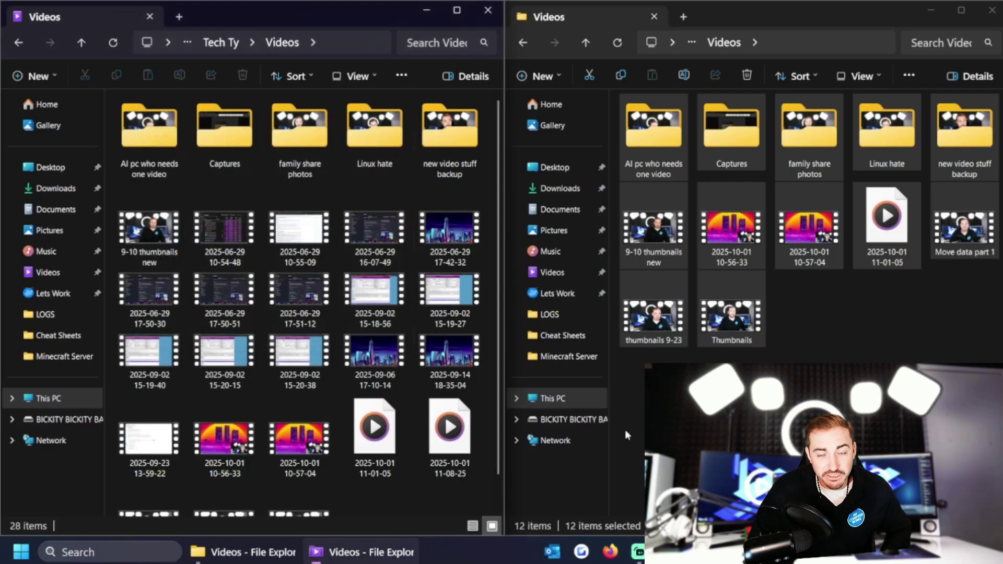